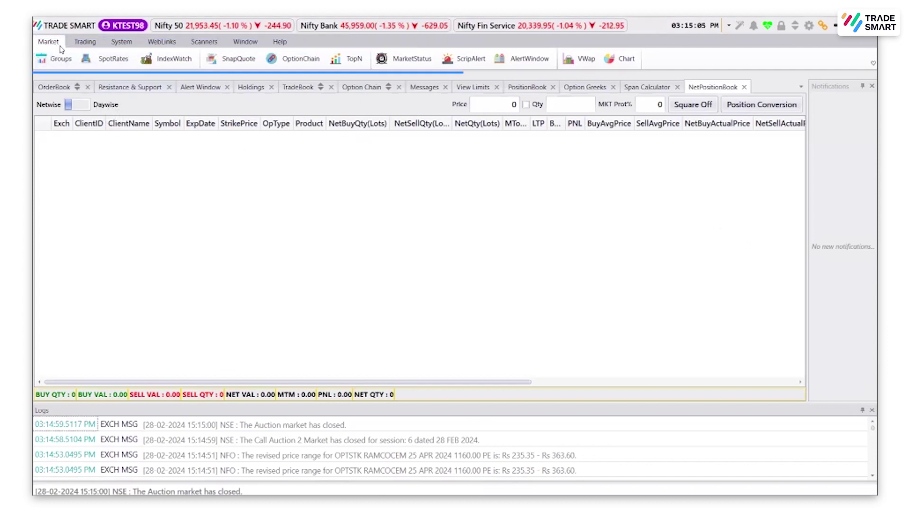
Step: Create a new watch group named 'abcd' in the Watch Group Manager
{"action": "left_click", "coordinate": [50, 65]}
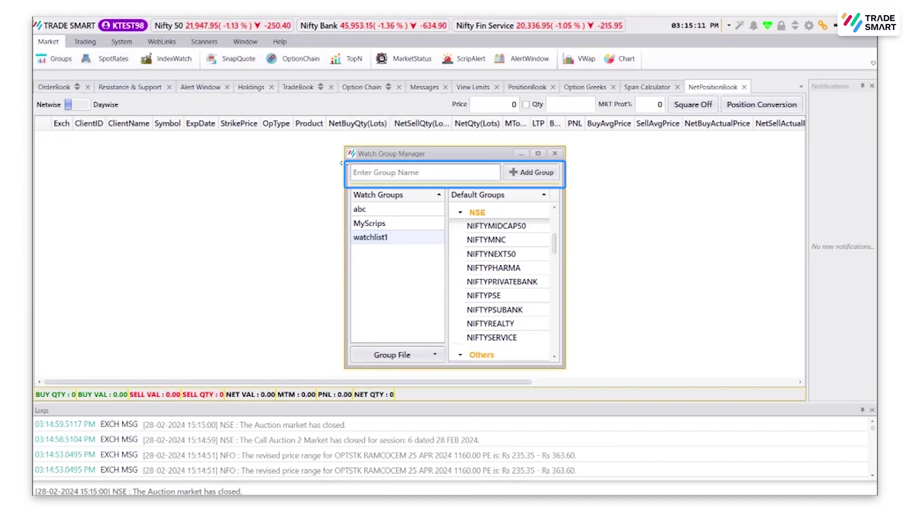
{"action": "type", "text": "abc"}
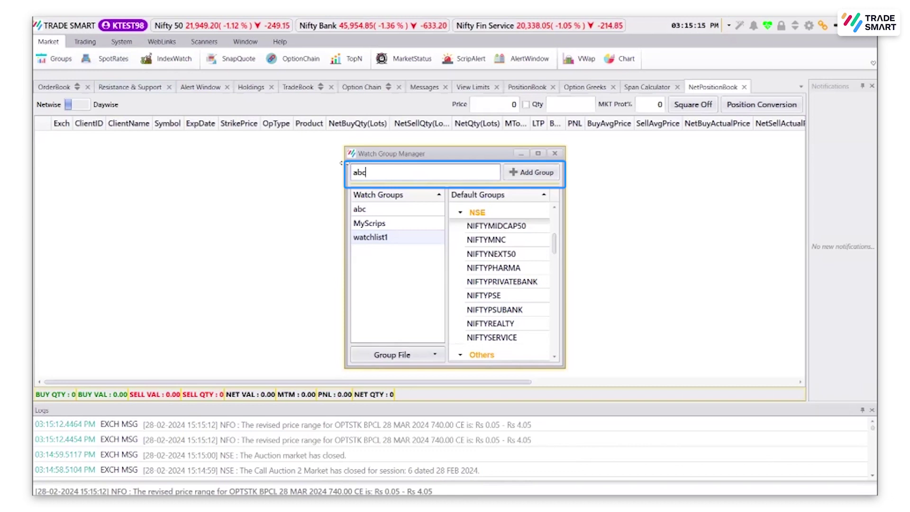
{"action": "type", "text": "d"}
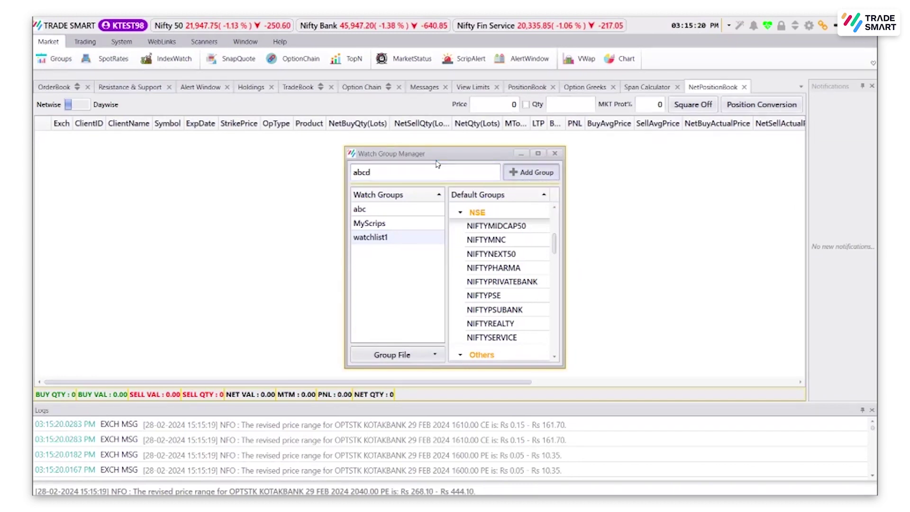
{"action": "key", "text": "Return"}
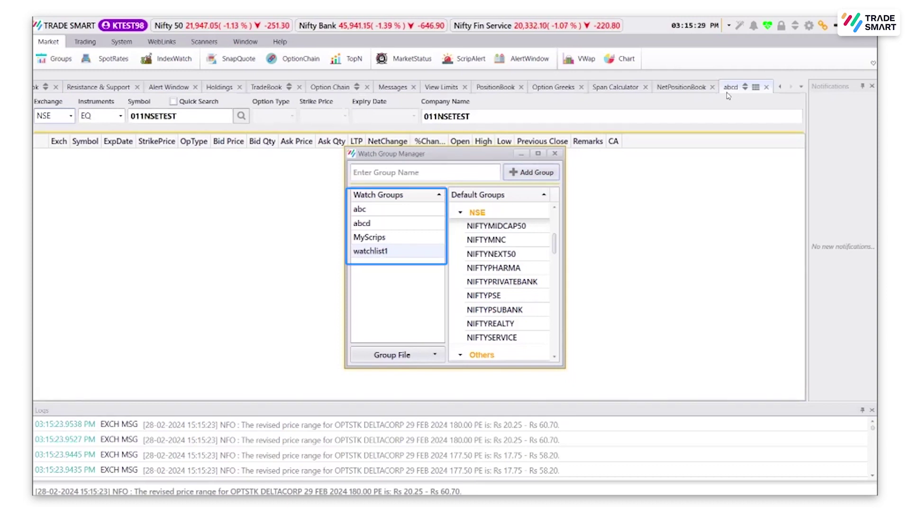
{"action": "left_click", "coordinate": [386, 223]}
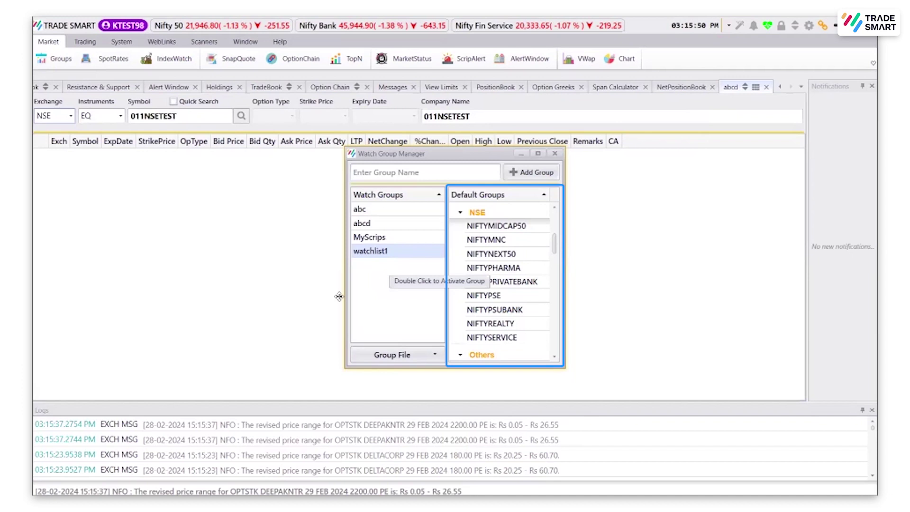
{"action": "scroll", "coordinate": [478, 236], "scroll_direction": "down", "scroll_amount": 4}
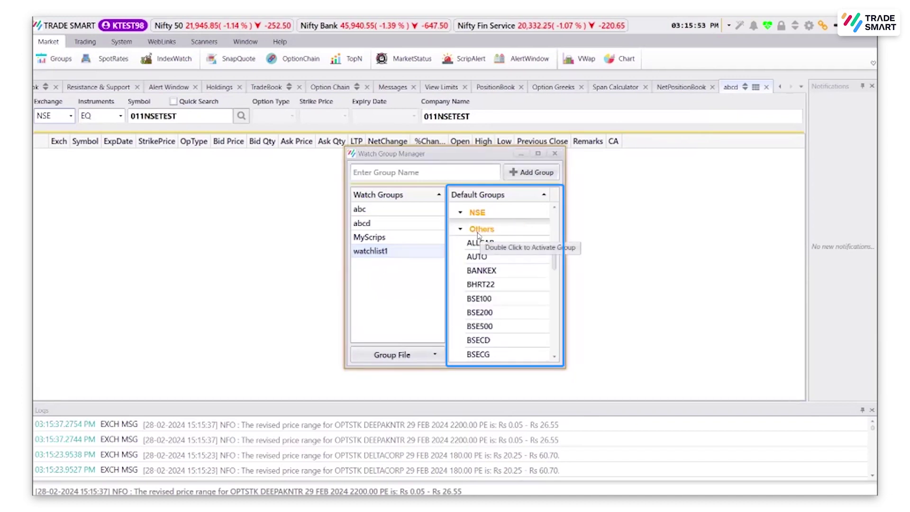
{"action": "scroll", "coordinate": [478, 235], "scroll_direction": "up", "scroll_amount": 5}
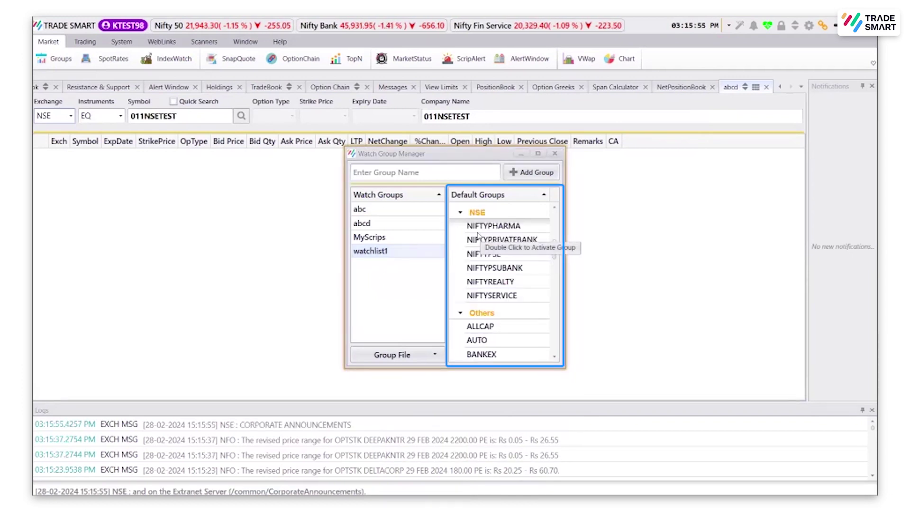
{"action": "scroll", "coordinate": [493, 269], "scroll_direction": "down", "scroll_amount": 2}
{"action": "scroll", "coordinate": [493, 271], "scroll_direction": "down", "scroll_amount": 10}
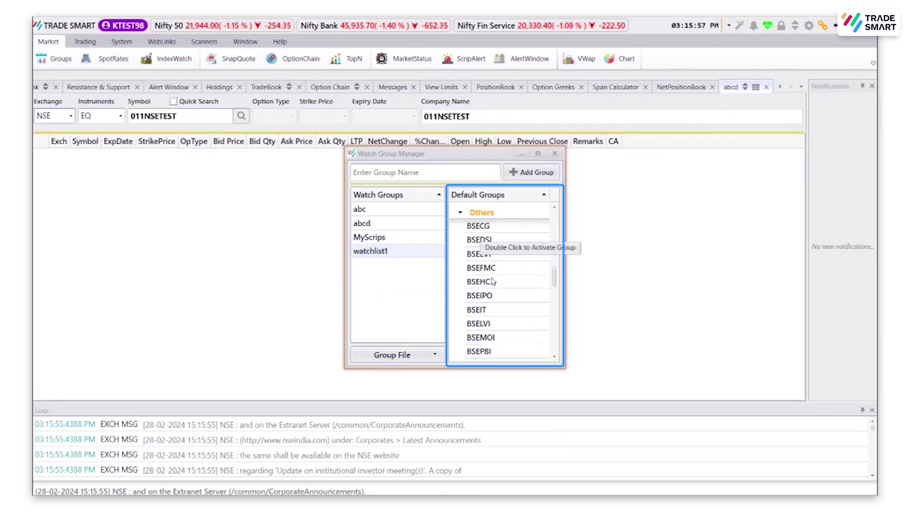
{"action": "scroll", "coordinate": [493, 281], "scroll_direction": "down", "scroll_amount": 1}
{"action": "scroll", "coordinate": [493, 283], "scroll_direction": "up", "scroll_amount": 12}
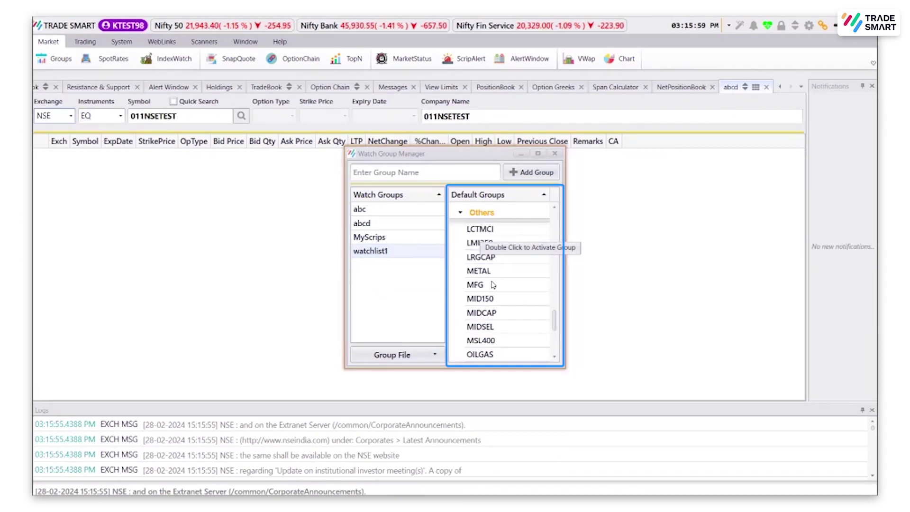
{"action": "scroll", "coordinate": [493, 284], "scroll_direction": "up", "scroll_amount": 6}
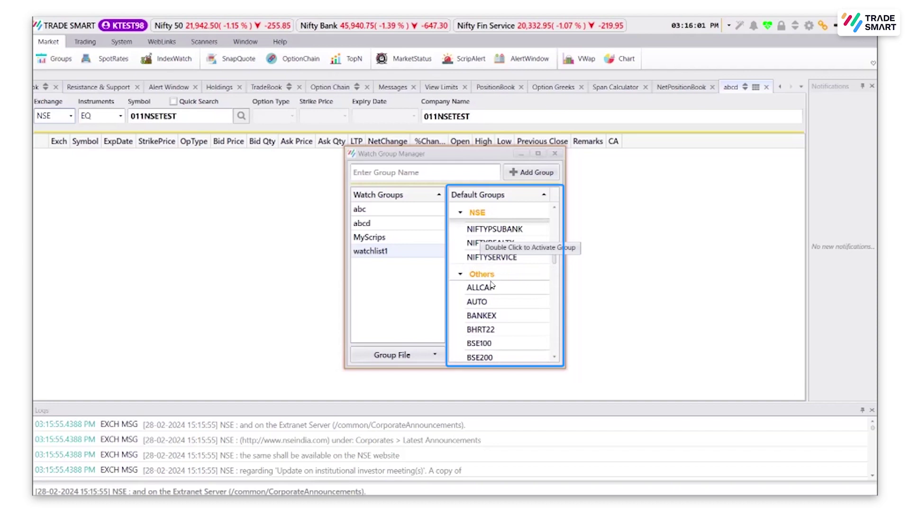
{"action": "scroll", "coordinate": [493, 284], "scroll_direction": "up", "scroll_amount": 2}
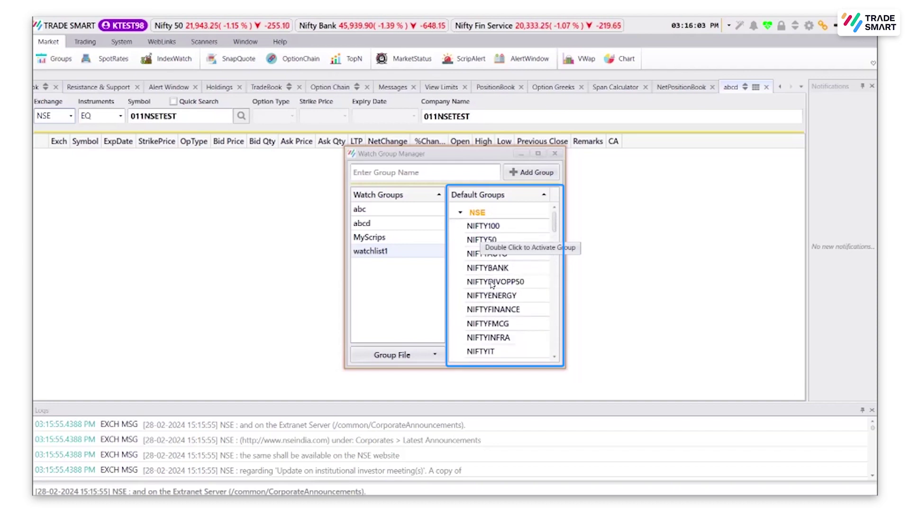
Step: Preview the NIFTY50 default group, then close the group manager and the Default_NIFTY50 tab
{"action": "double_click", "coordinate": [480, 239]}
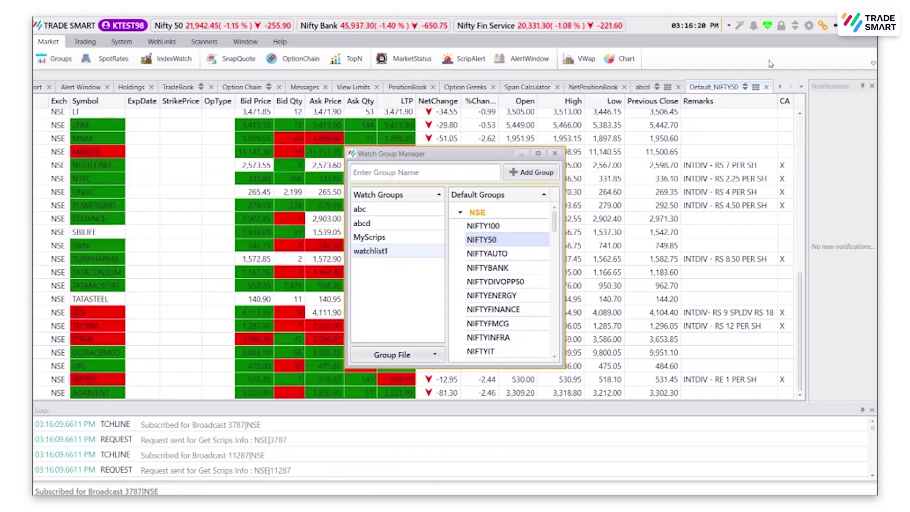
{"action": "left_click", "coordinate": [557, 153]}
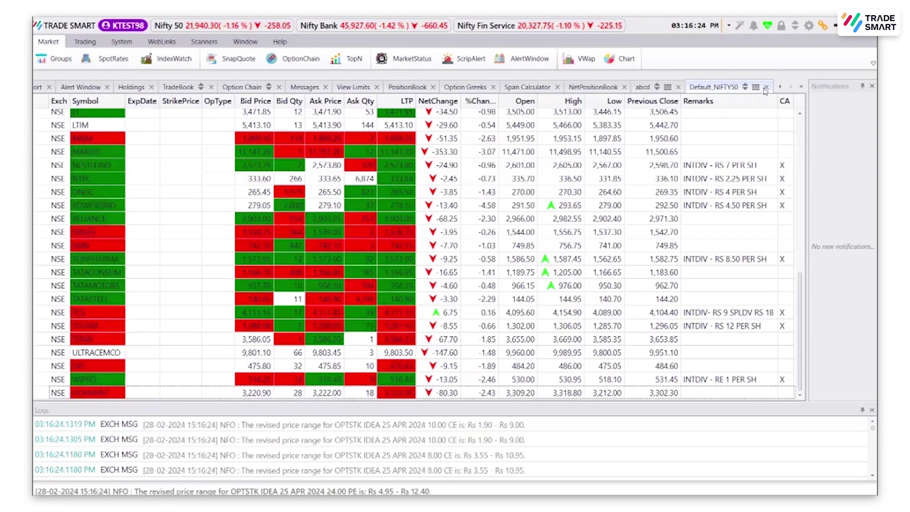
{"action": "left_click", "coordinate": [766, 87]}
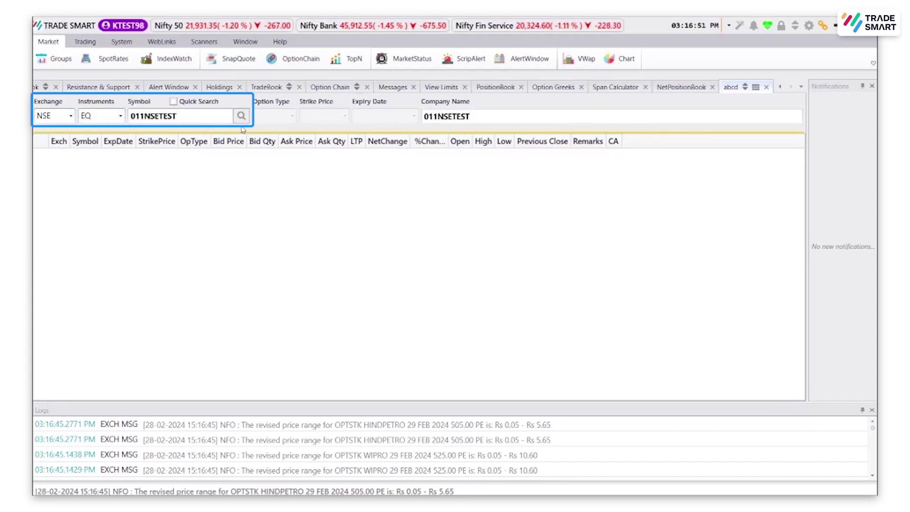
Step: Show the exchange choices (NSE, NFO, CDS, BSE, MCX, BFO, BCD) in the abcd tab
{"action": "left_click", "coordinate": [47, 115]}
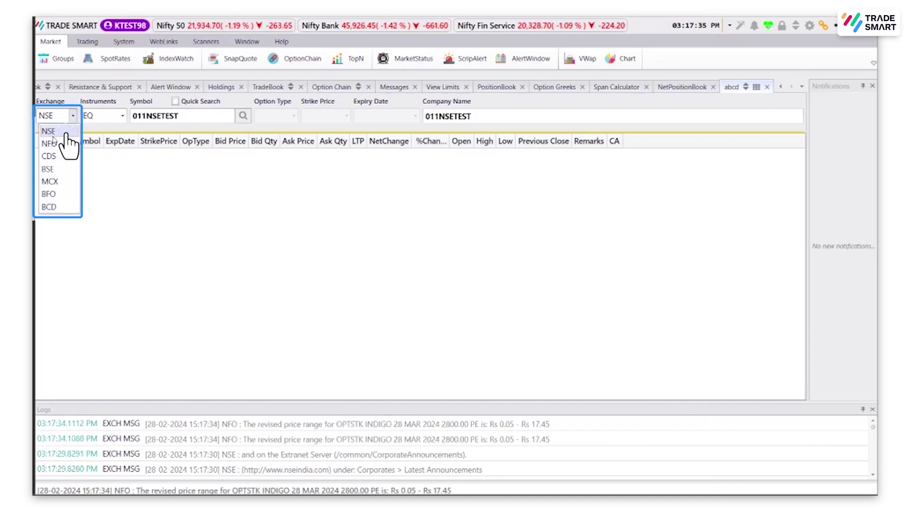
Step: Keeping NSE and EQ, replace symbol 011NSETEST with SBIN and add its row
{"action": "left_click", "coordinate": [53, 138]}
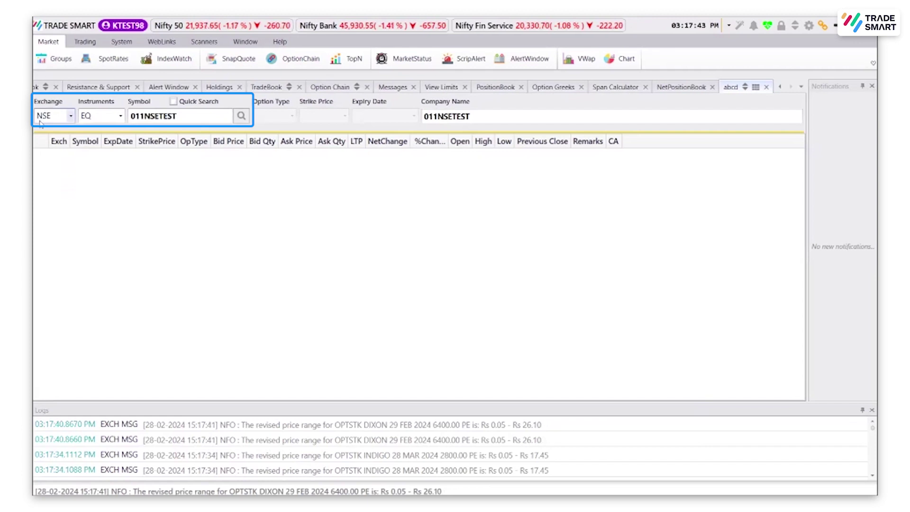
{"action": "left_click", "coordinate": [107, 116]}
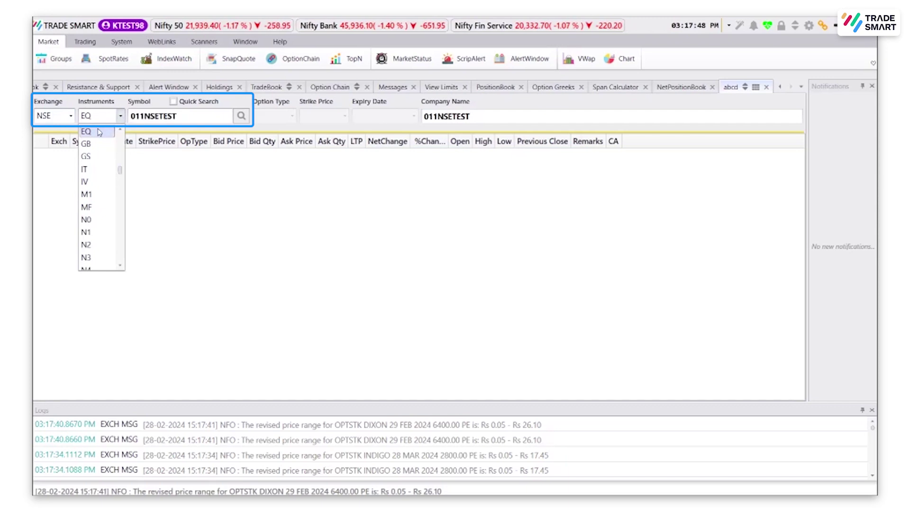
{"action": "scroll", "coordinate": [101, 134], "scroll_direction": "up", "scroll_amount": 1}
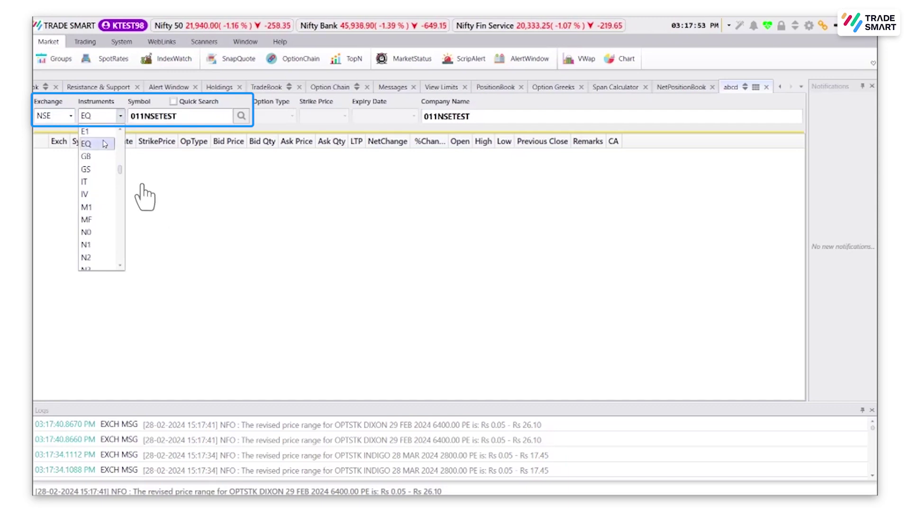
{"action": "left_click", "coordinate": [99, 144]}
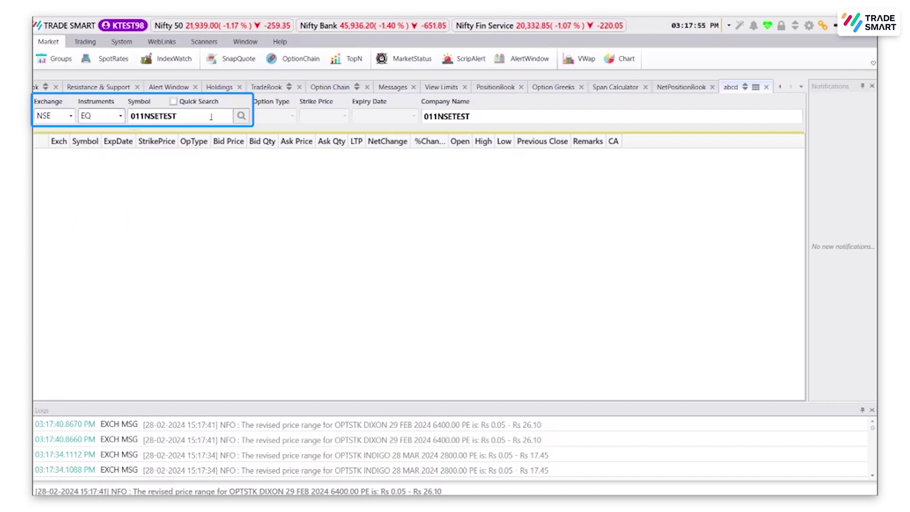
{"action": "left_click_drag", "start_coordinate": [211, 116], "coordinate": [130, 122]}
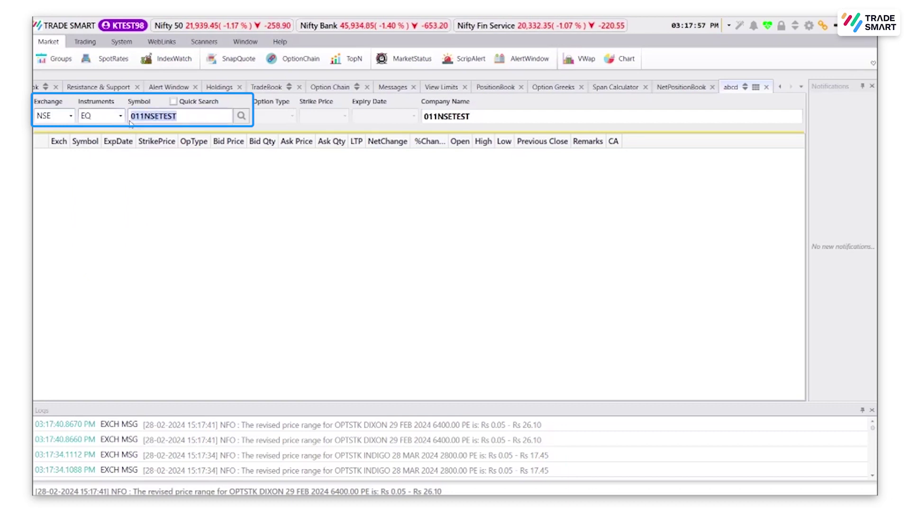
{"action": "key", "text": "BackSpace"}
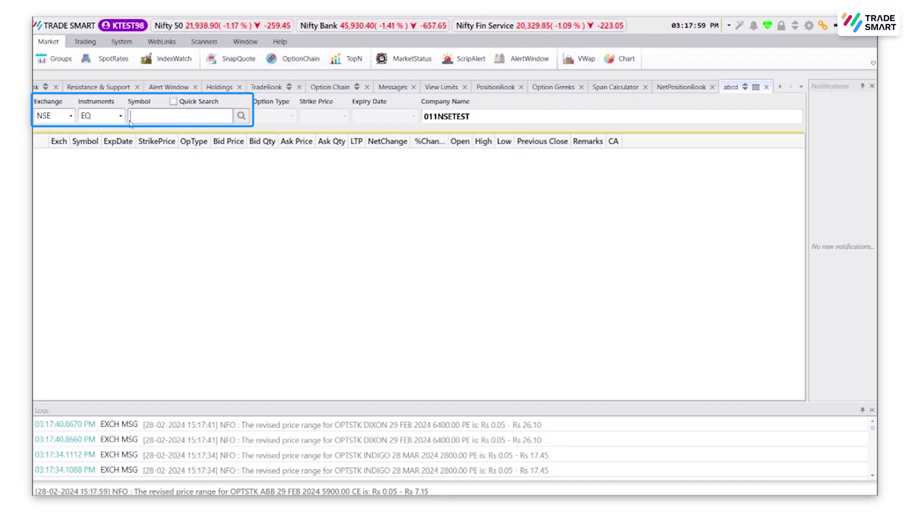
{"action": "type", "text": "BIN"}
{"action": "key", "text": "BackSpace"}
{"action": "key", "text": "BackSpace"}
{"action": "key", "text": "BackSpace"}
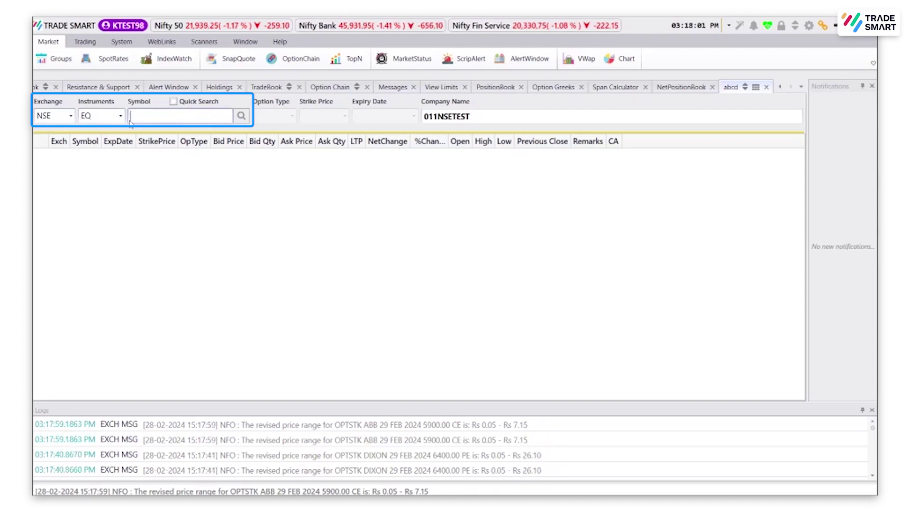
{"action": "type", "text": "SBIN"}
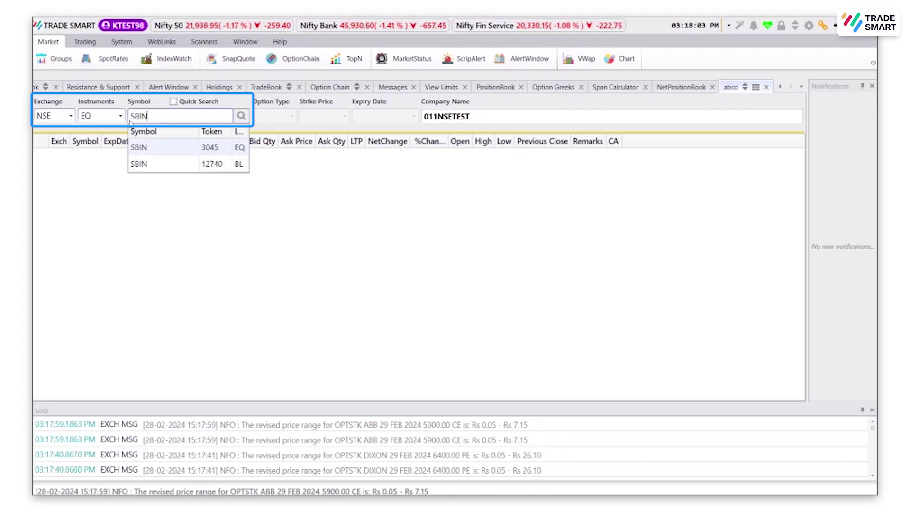
{"action": "left_click", "coordinate": [164, 148]}
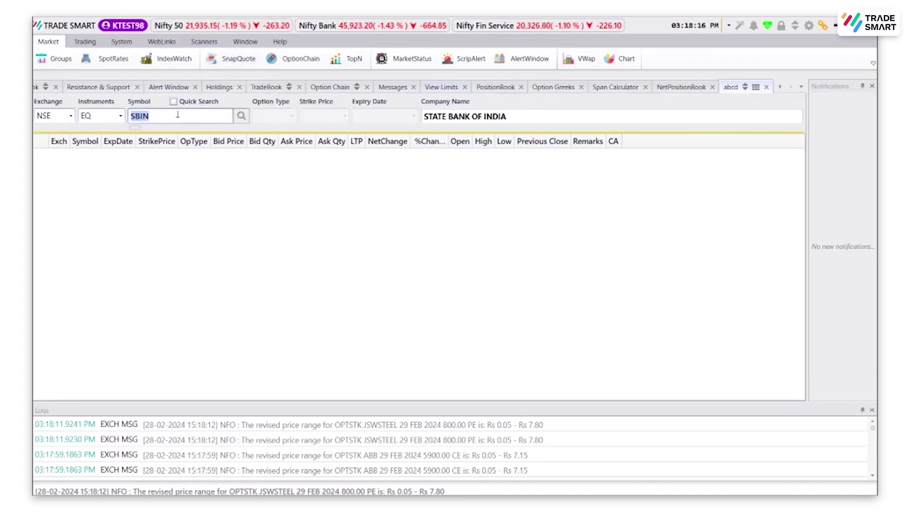
{"action": "key", "text": "Return"}
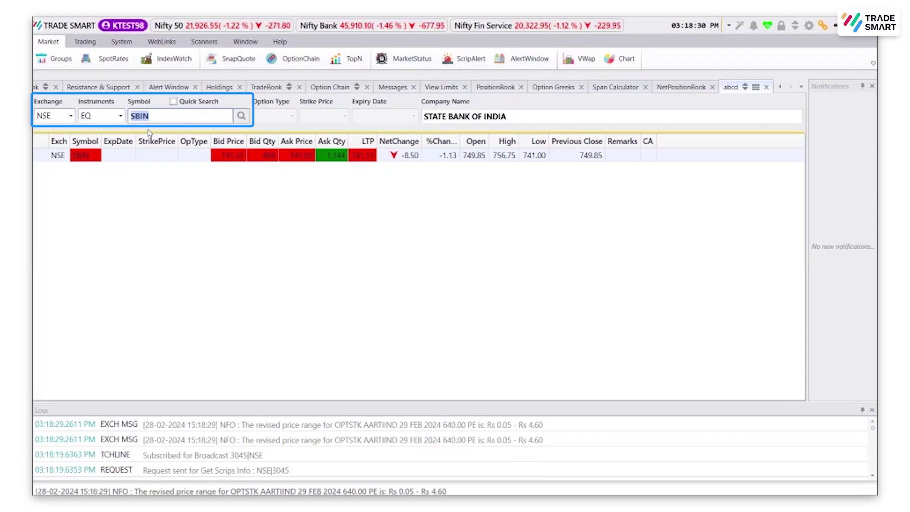
Step: Set the exchange to NFO and the instrument type to FUTIDX
{"action": "left_click", "coordinate": [47, 115]}
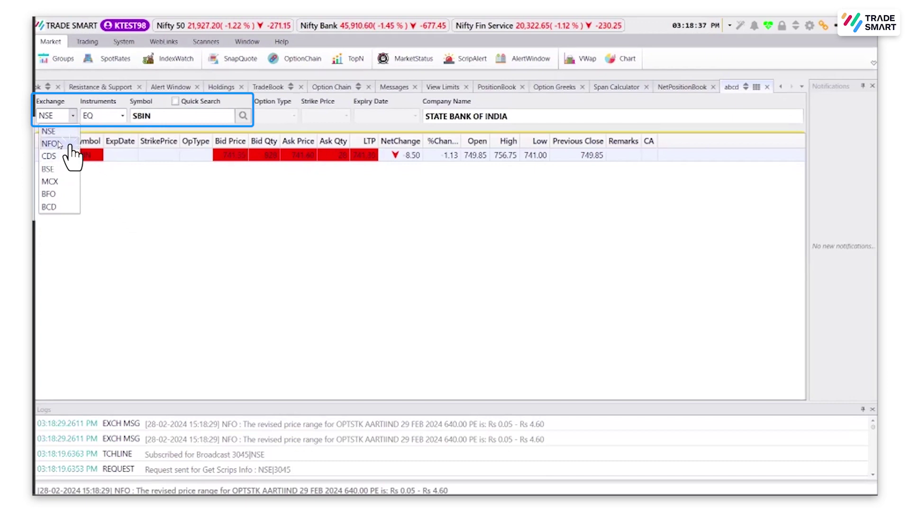
{"action": "left_click", "coordinate": [59, 144]}
{"action": "left_click", "coordinate": [105, 116]}
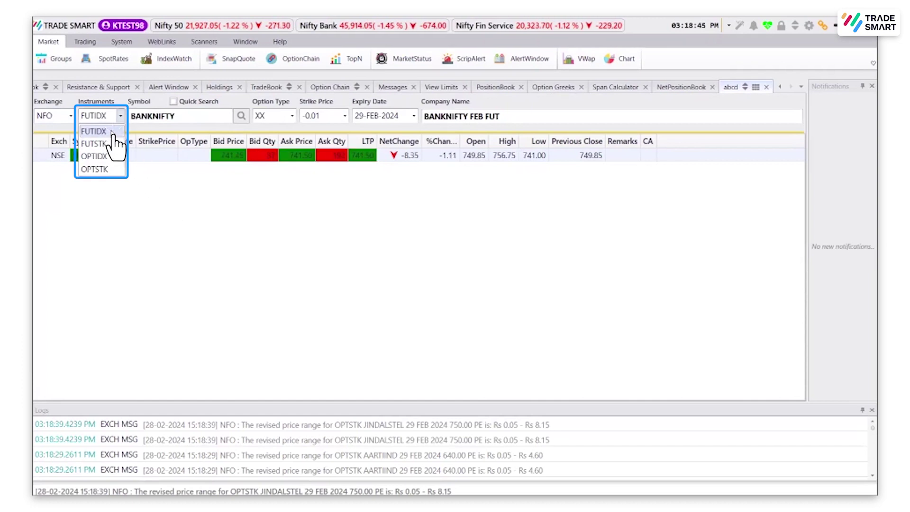
{"action": "left_click", "coordinate": [112, 134]}
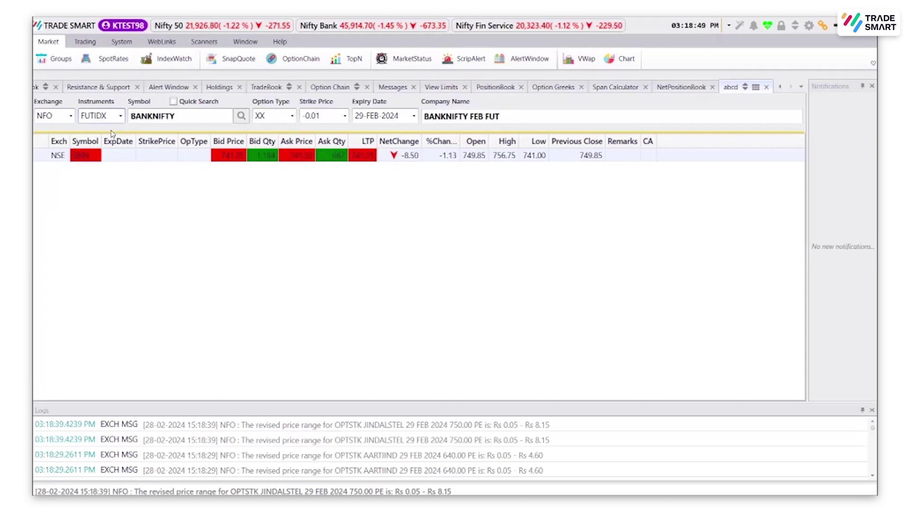
{"action": "left_click", "coordinate": [105, 118]}
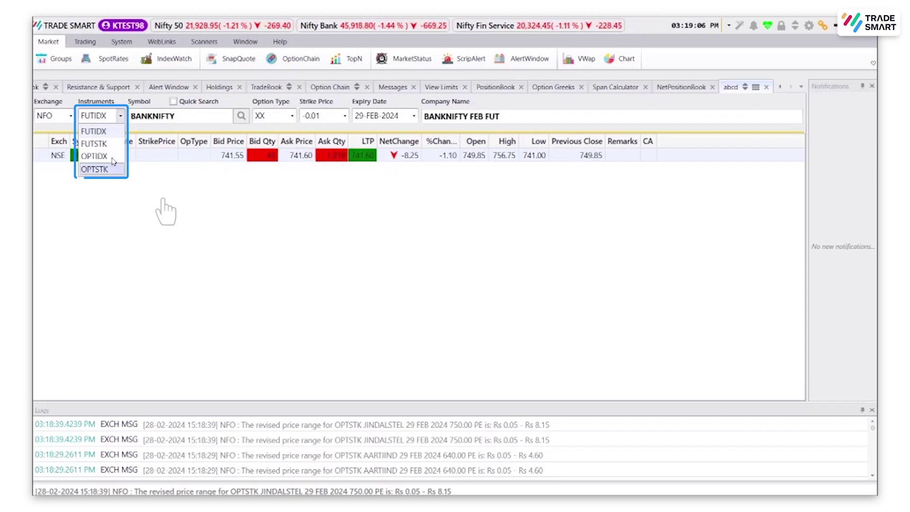
{"action": "left_click", "coordinate": [214, 211]}
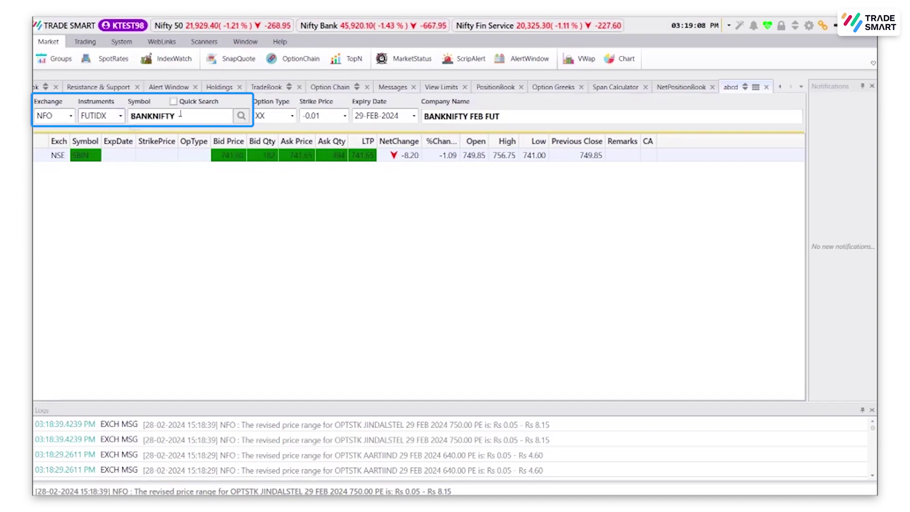
Step: Enter symbol BANKNIFTY with expiry 29-FEB-2024 and add it to the watch list
{"action": "left_click_drag", "start_coordinate": [174, 116], "coordinate": [135, 121]}
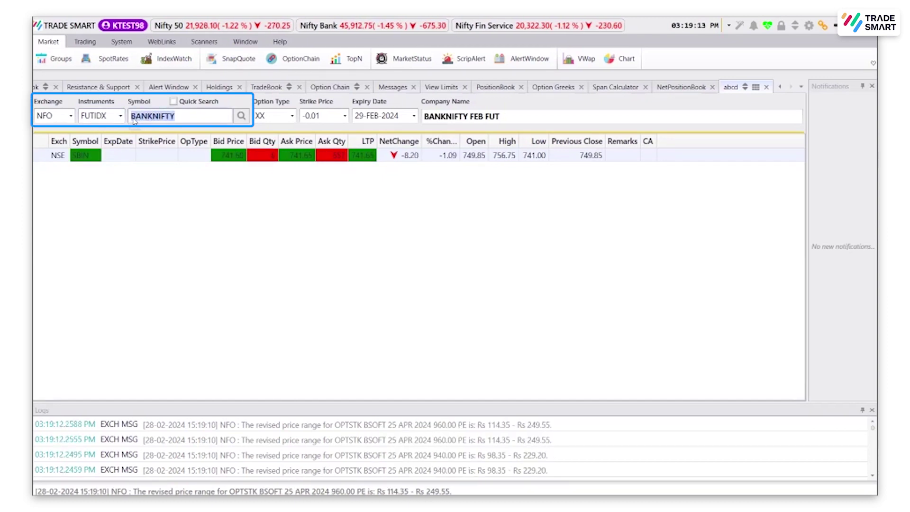
{"action": "key", "text": "BackSpace"}
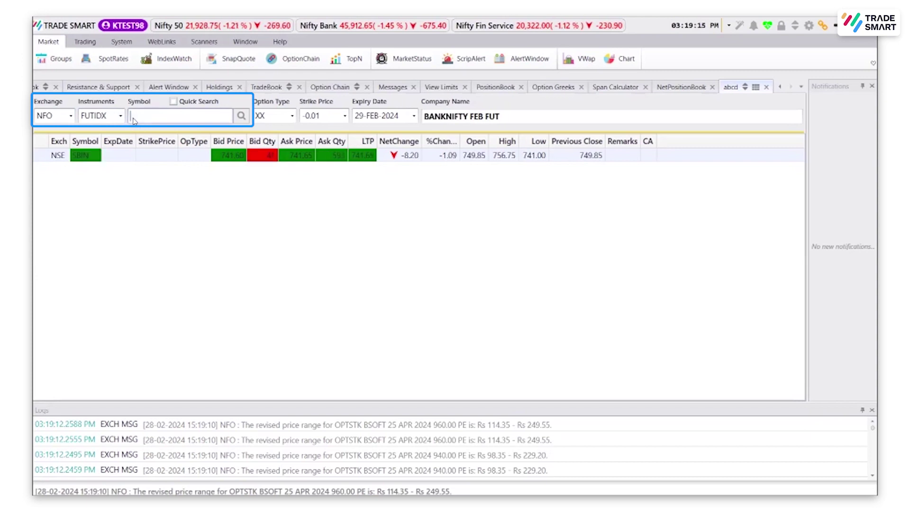
{"action": "type", "text": "BANKNIFTY"}
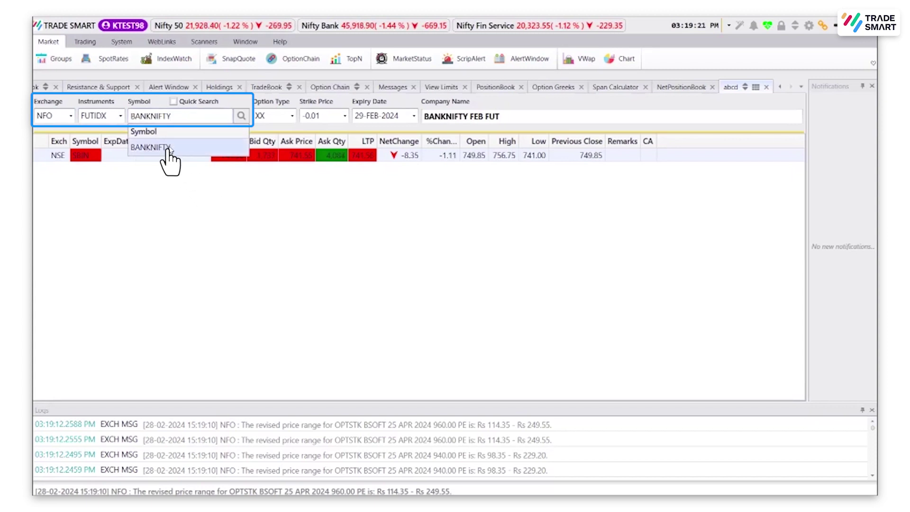
{"action": "left_click", "coordinate": [161, 148]}
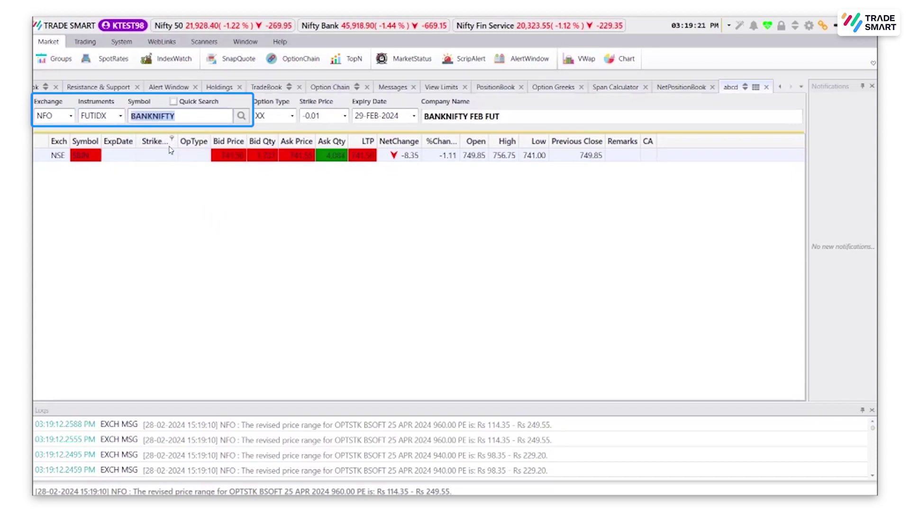
{"action": "left_click", "coordinate": [392, 118]}
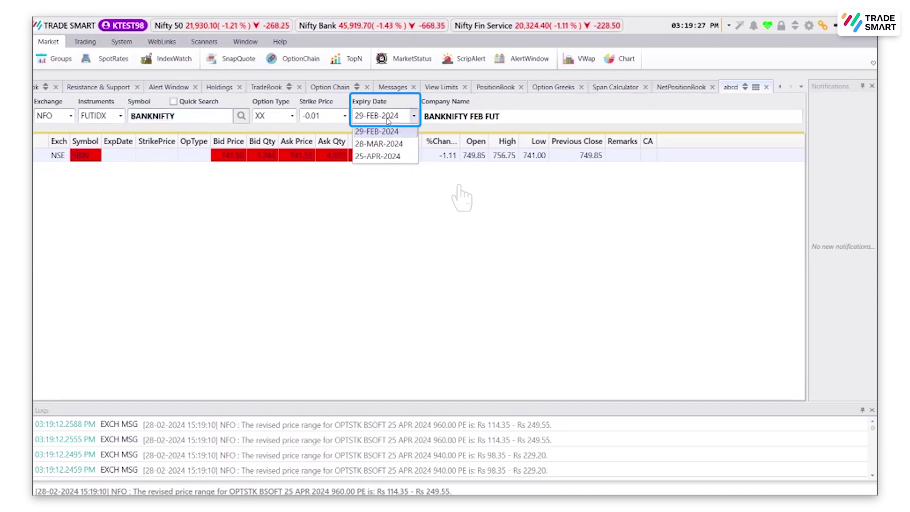
{"action": "left_click", "coordinate": [472, 187]}
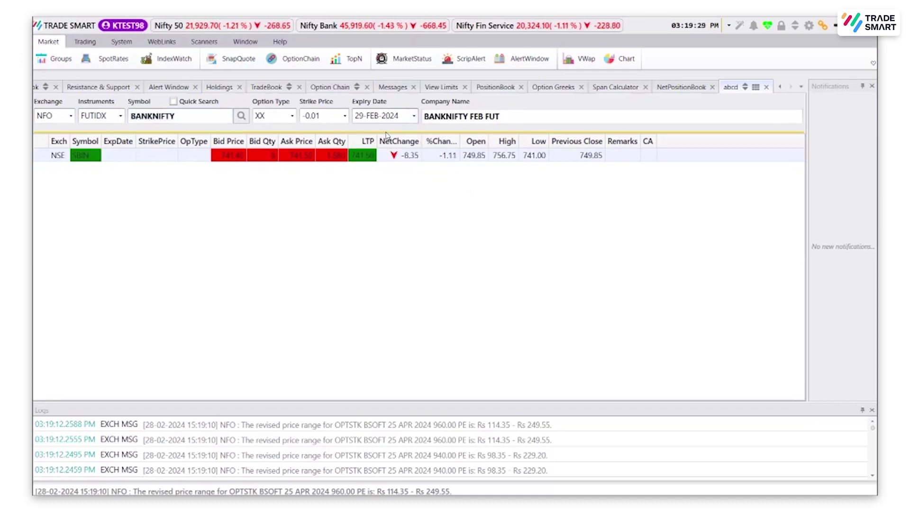
{"action": "key", "text": "Return"}
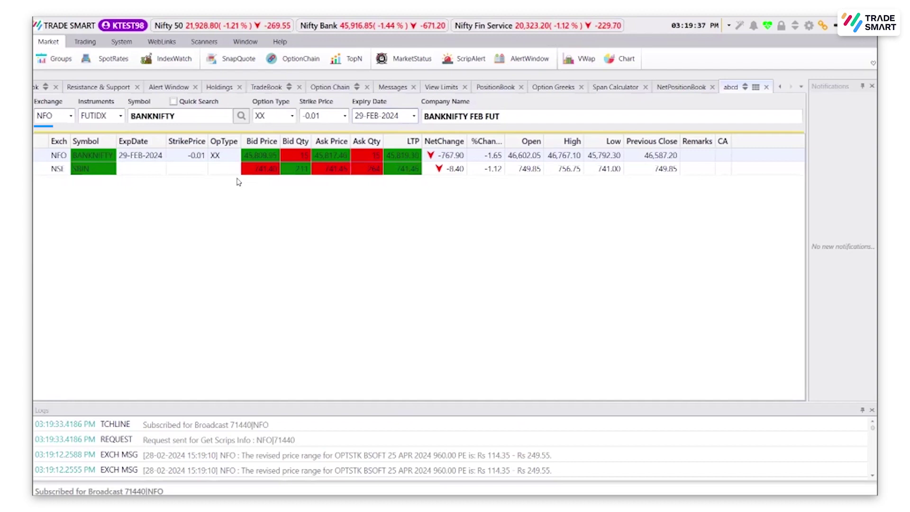
Step: Add the MCX FUTCOM GOLD future (05-APR-2024 expiry) to the abcd list
{"action": "key", "text": "shift+Tab"}
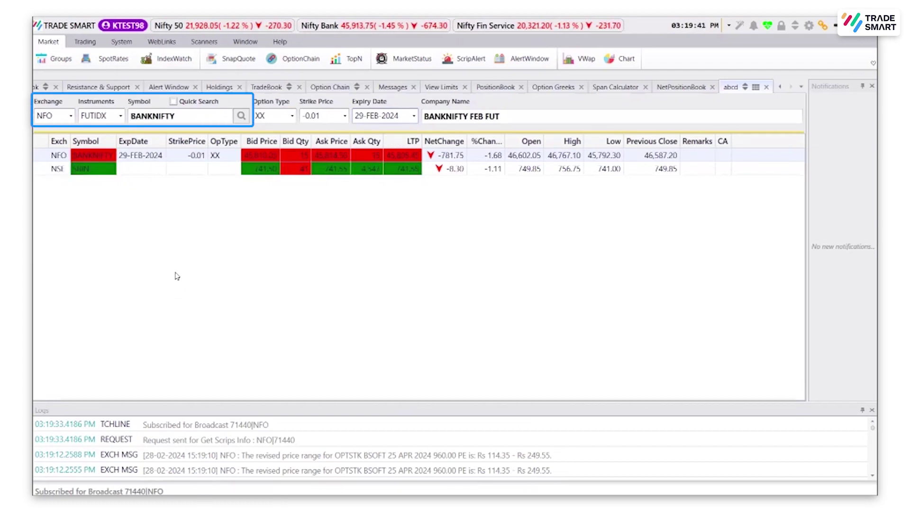
{"action": "left_click", "coordinate": [54, 114]}
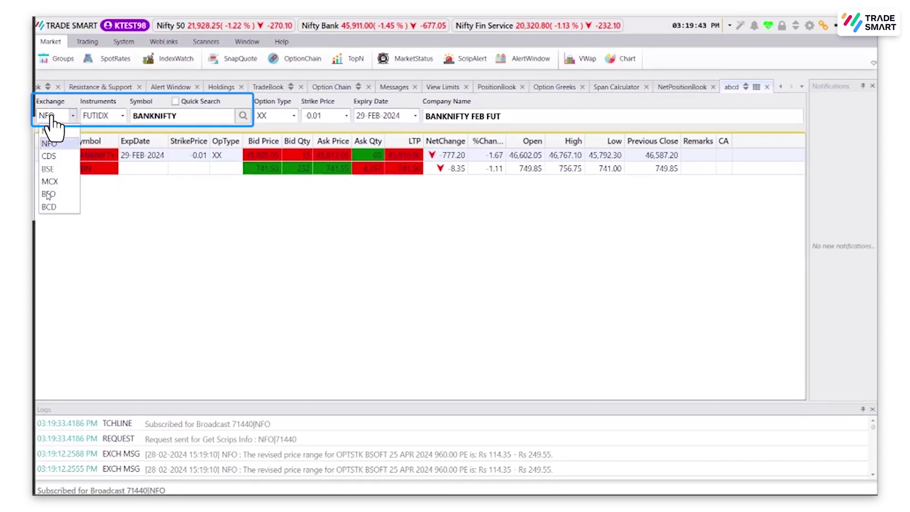
{"action": "left_click", "coordinate": [73, 182]}
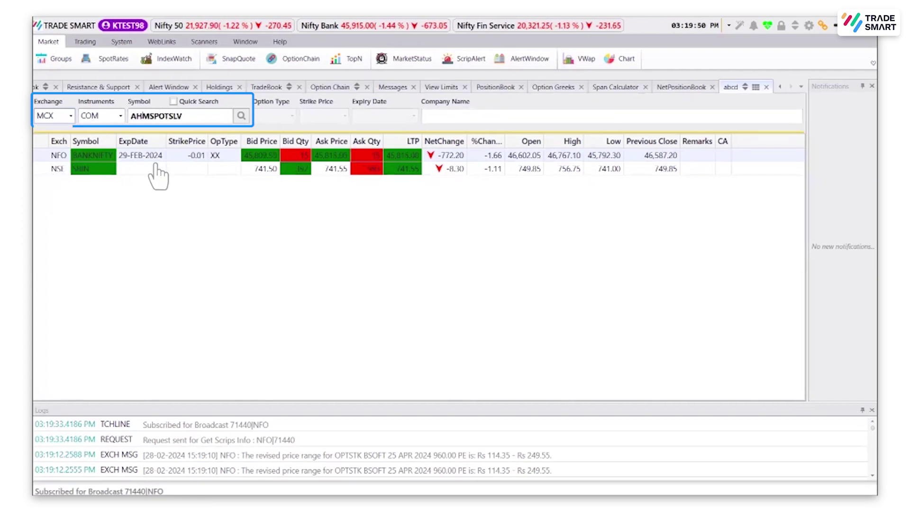
{"action": "left_click", "coordinate": [97, 117]}
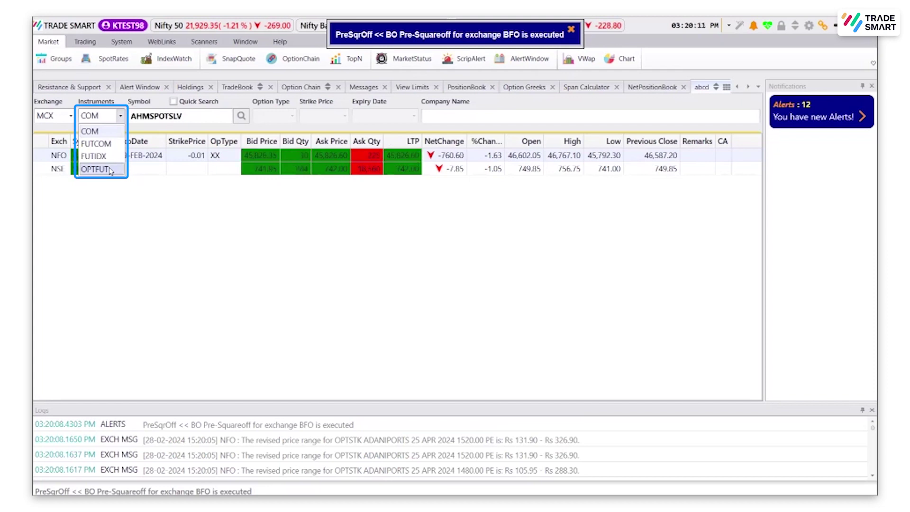
{"action": "left_click", "coordinate": [114, 145]}
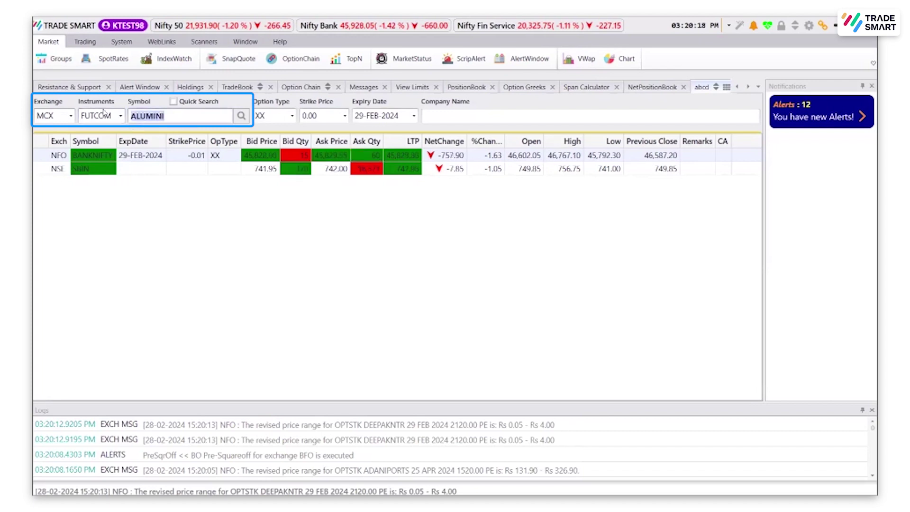
{"action": "type", "text": "G"}
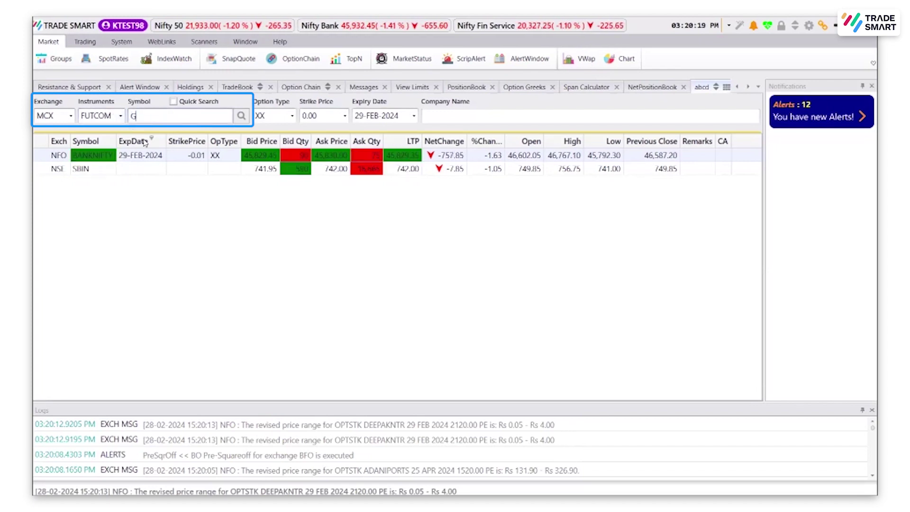
{"action": "type", "text": "OLD"}
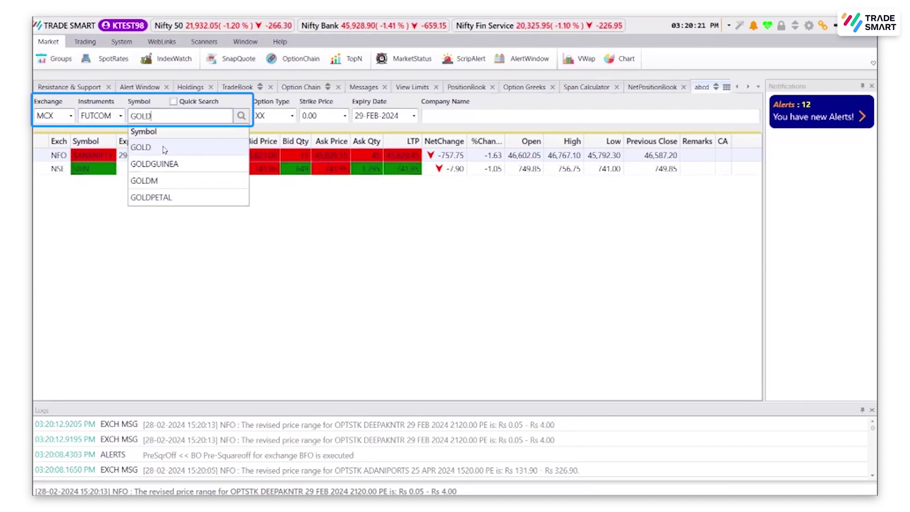
{"action": "left_click", "coordinate": [164, 148]}
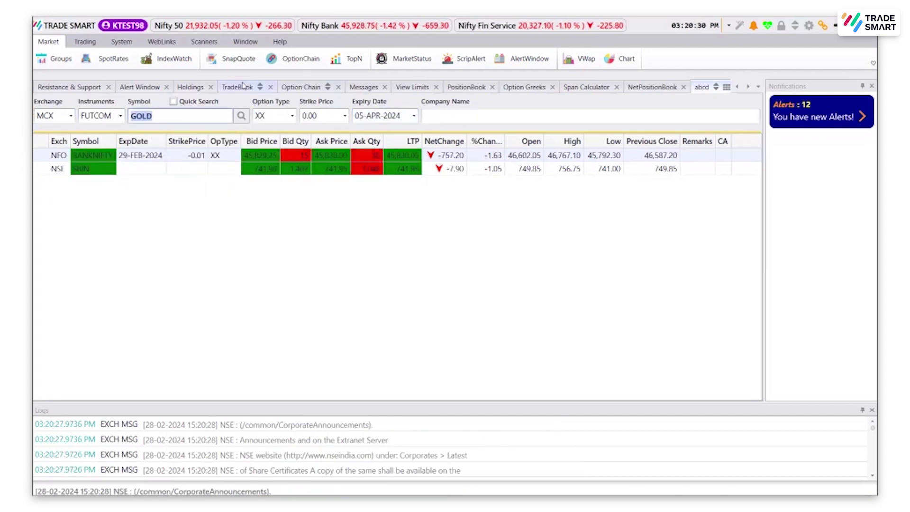
{"action": "key", "text": "Return"}
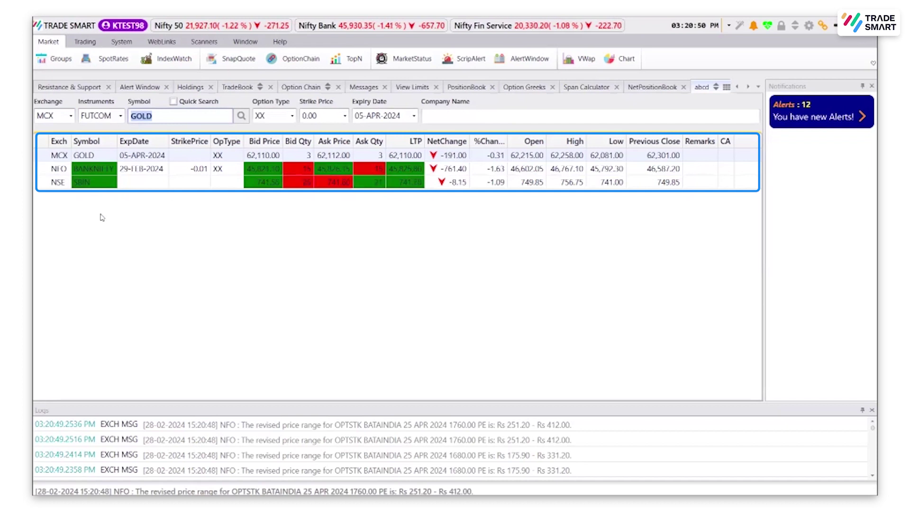
{"action": "left_click", "coordinate": [102, 183]}
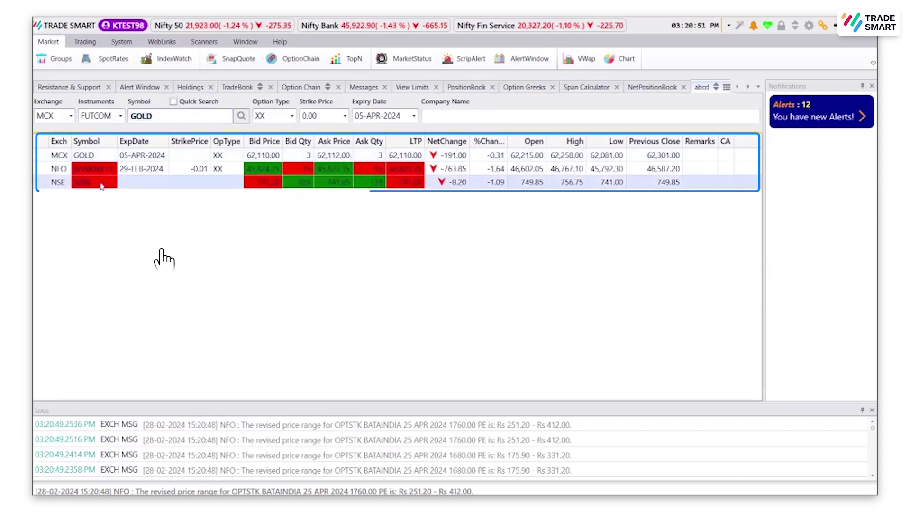
{"action": "double_click", "coordinate": [103, 183]}
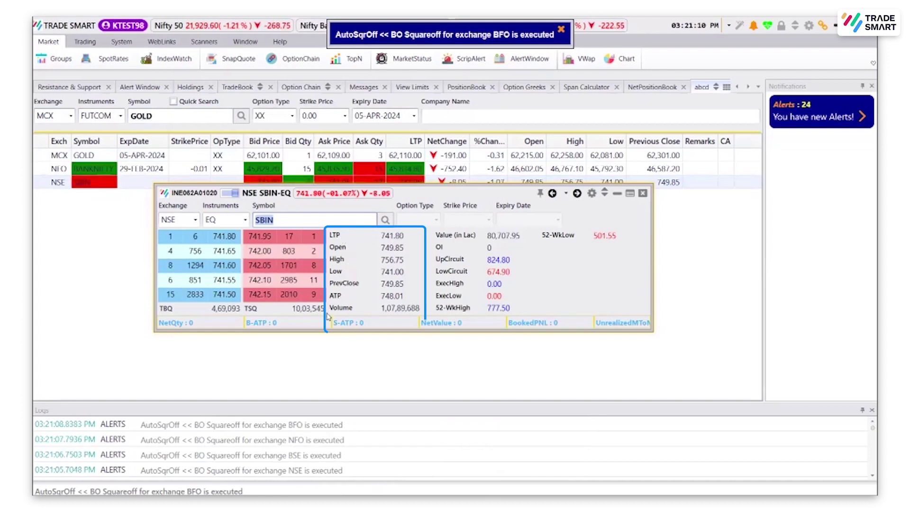
{"action": "left_click", "coordinate": [644, 194]}
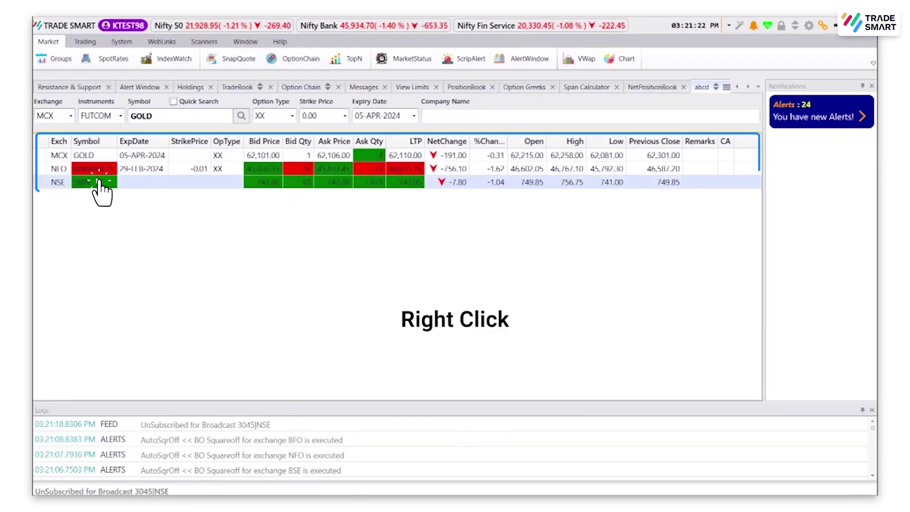
Step: Open the SBIN Web Charts view (Shift+C) from its right-click menu
{"action": "right_click", "coordinate": [124, 182]}
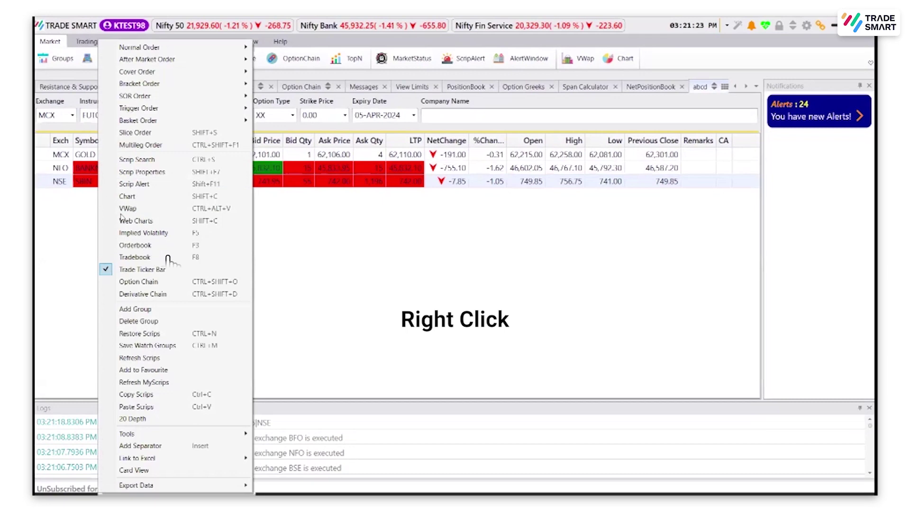
{"action": "left_click", "coordinate": [188, 222]}
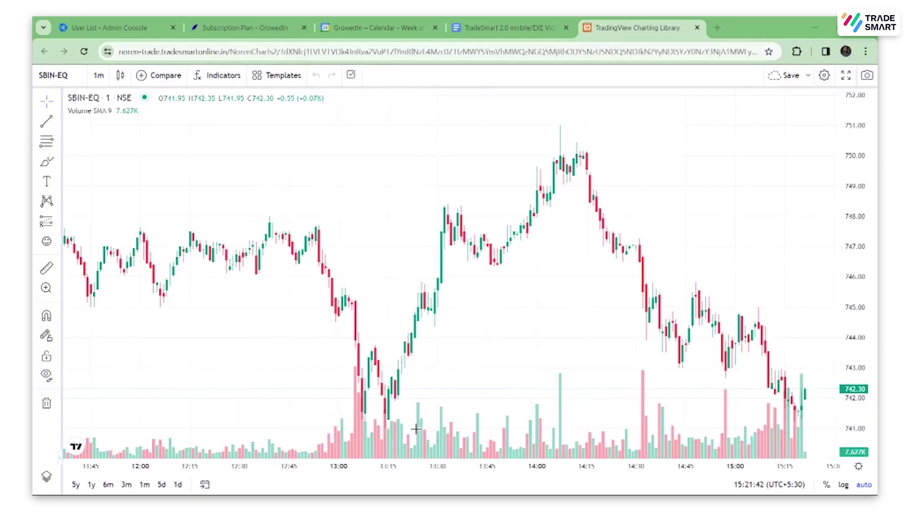
{"action": "key", "text": "shift+c"}
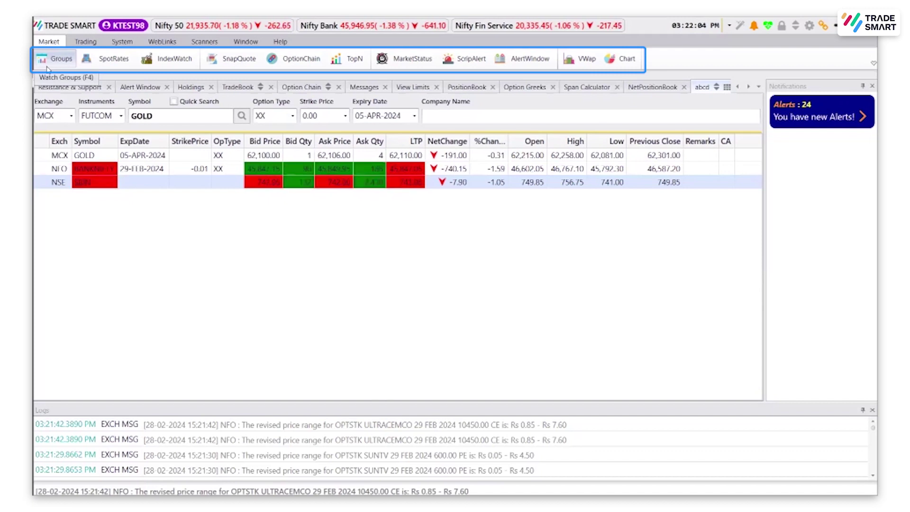
Step: View the IndexWatch list of live NSE index quotes, then close it
{"action": "left_click", "coordinate": [99, 65]}
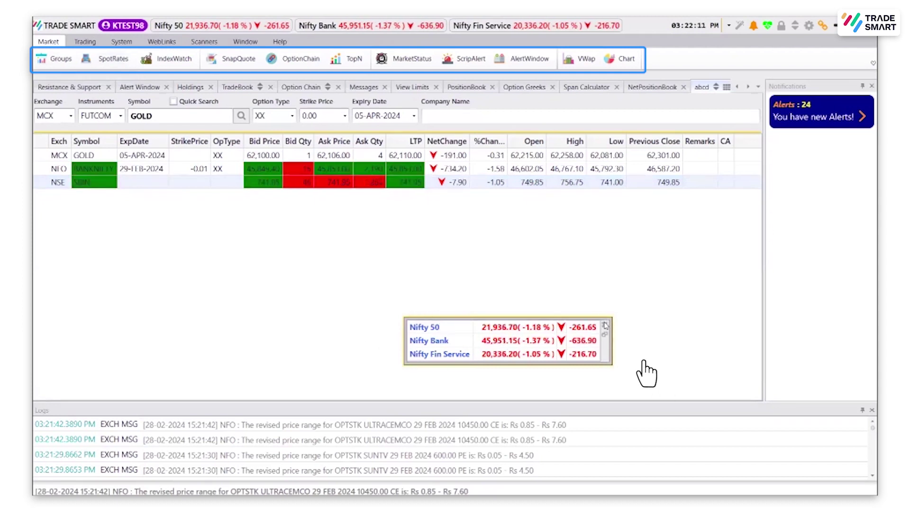
{"action": "left_click", "coordinate": [174, 67]}
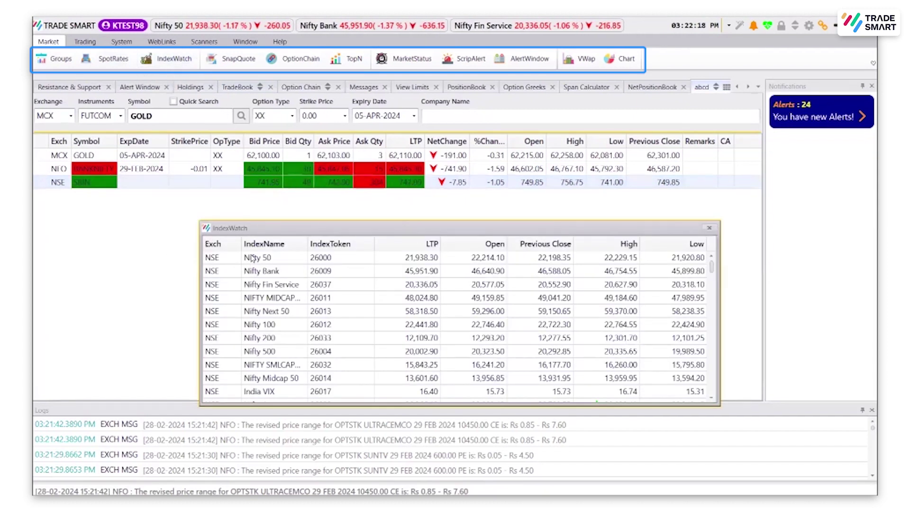
{"action": "scroll", "coordinate": [316, 351], "scroll_direction": "down", "scroll_amount": 3}
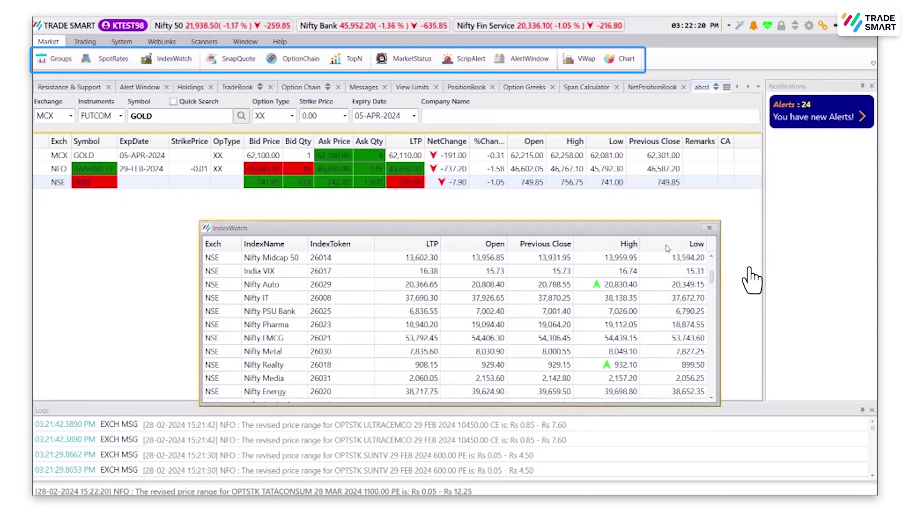
{"action": "left_click", "coordinate": [709, 227]}
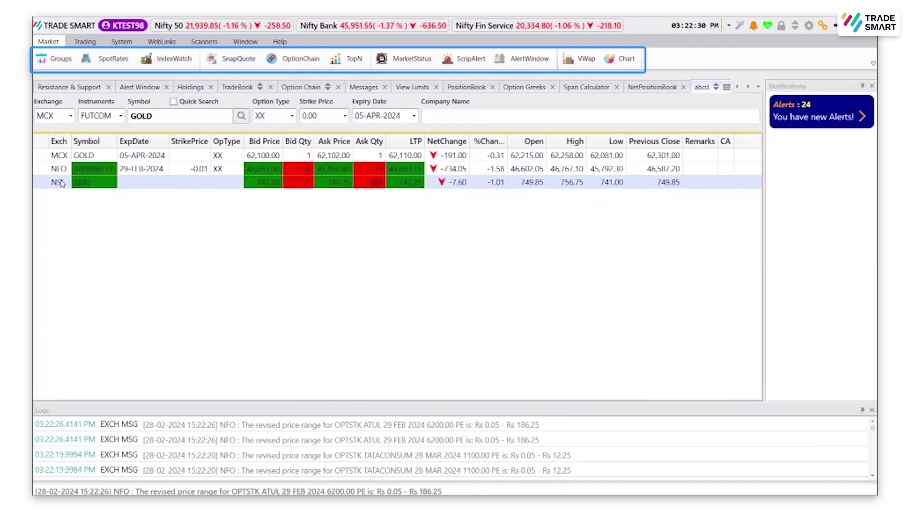
Step: Load the OptionChain for NFO BANKNIFTY, showing its 29-FEB-2024 calls and puts
{"action": "left_click", "coordinate": [296, 59]}
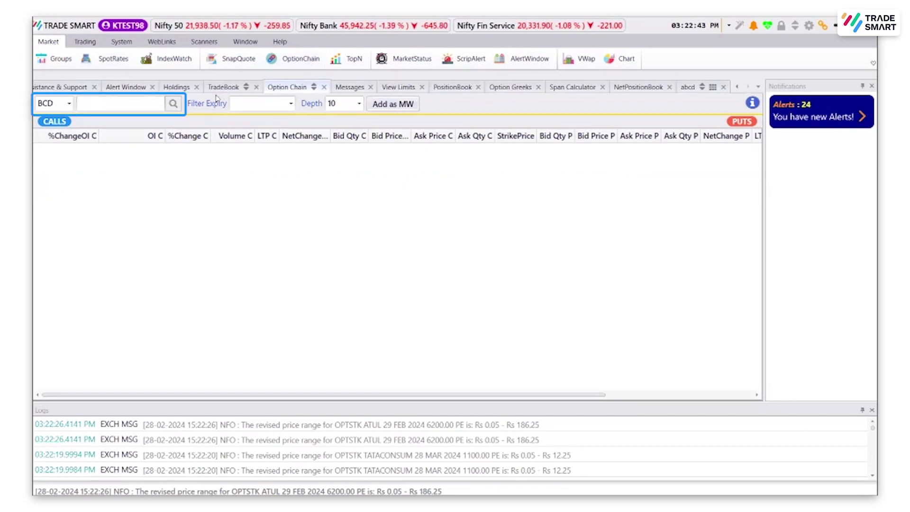
{"action": "left_click", "coordinate": [46, 105]}
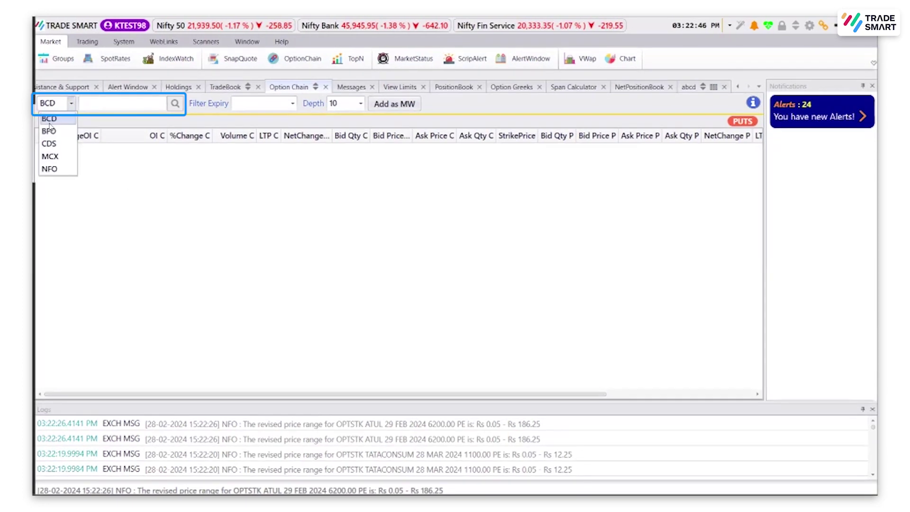
{"action": "left_click", "coordinate": [64, 169]}
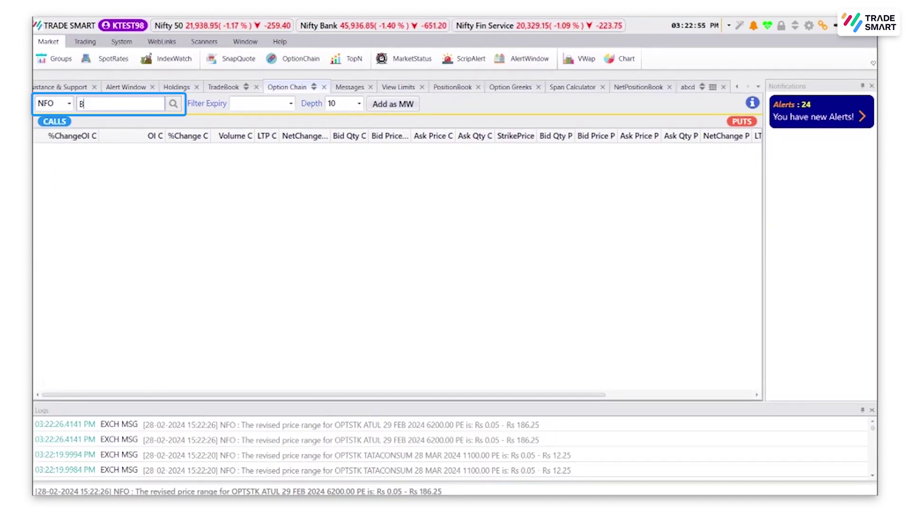
{"action": "type", "text": "BANKNIFTY"}
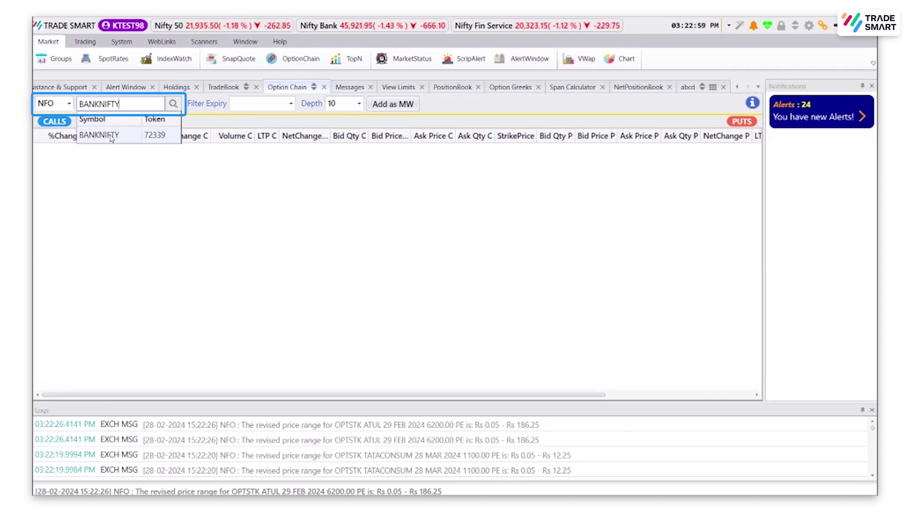
{"action": "left_click", "coordinate": [111, 137]}
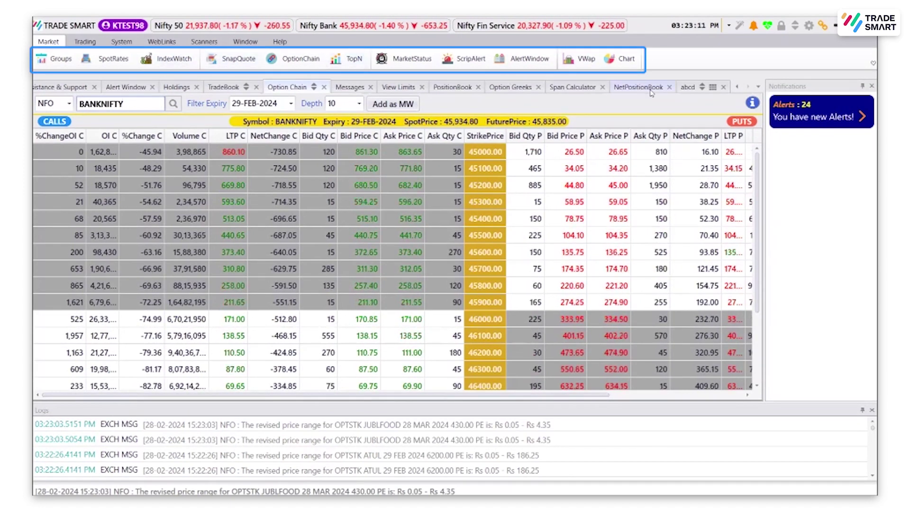
Step: From the abcd tab, view and close the TopN movers and MarketStatus windows
{"action": "left_click", "coordinate": [689, 88]}
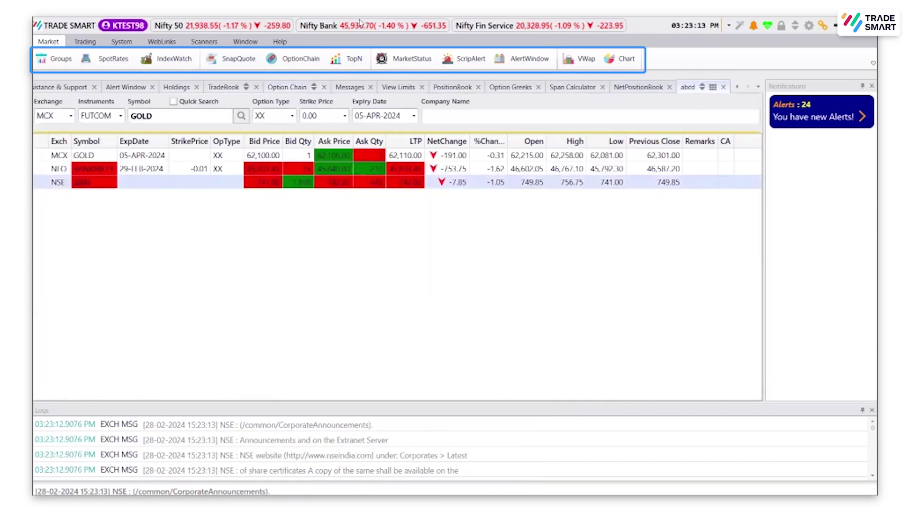
{"action": "left_click", "coordinate": [348, 62]}
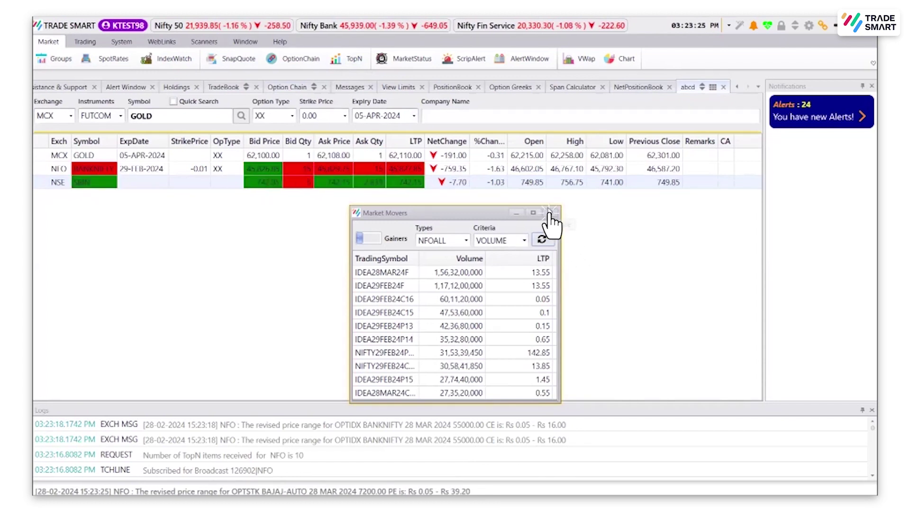
{"action": "left_click", "coordinate": [550, 212]}
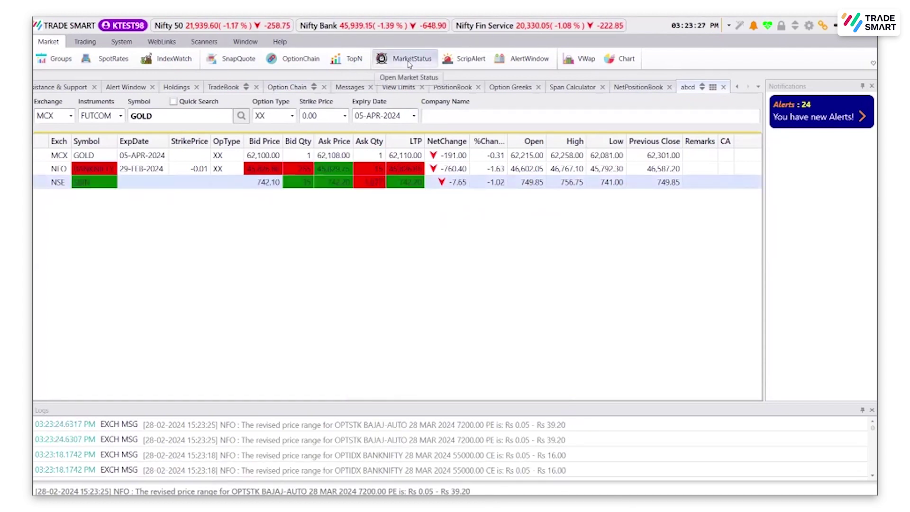
{"action": "left_click", "coordinate": [410, 64]}
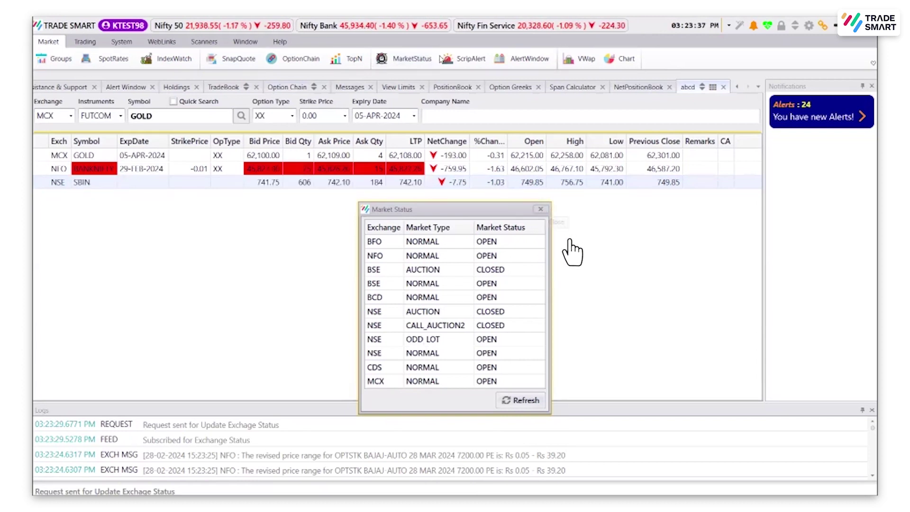
{"action": "left_click", "coordinate": [541, 210]}
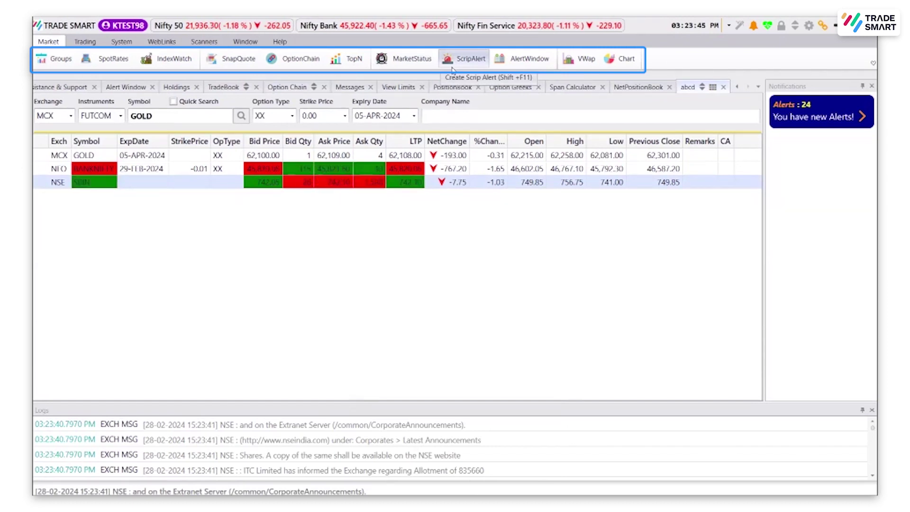
Step: Preview an NSE SBIN-EQ price alert with SMS and Email ticked, discard it, and open the Alert Window
{"action": "left_click", "coordinate": [452, 68]}
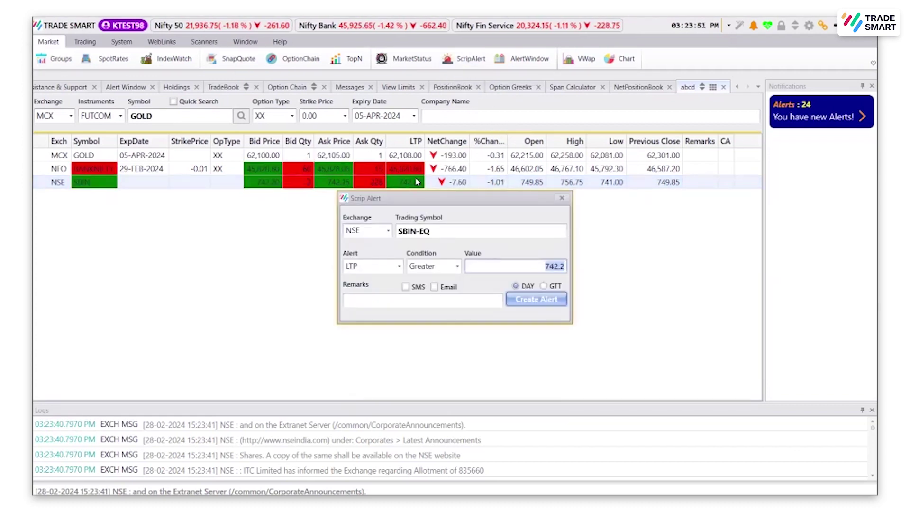
{"action": "left_click", "coordinate": [367, 231]}
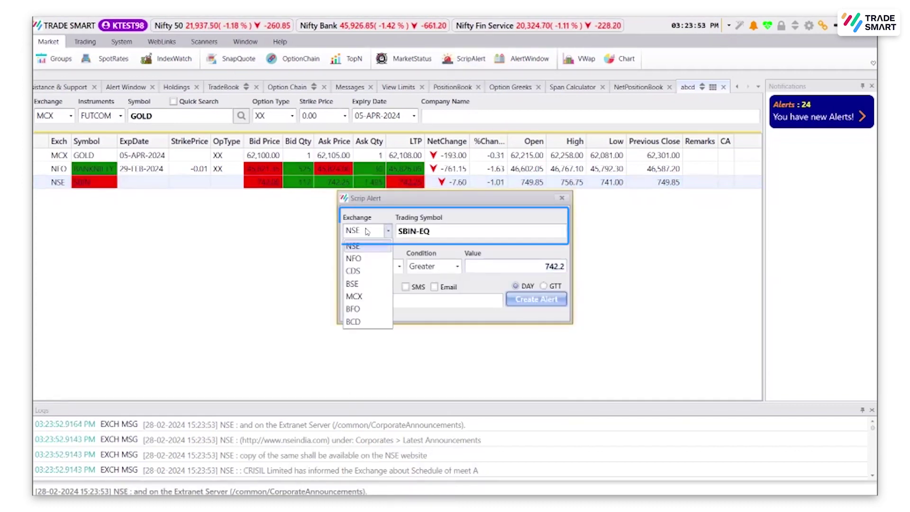
{"action": "left_click", "coordinate": [368, 231]}
{"action": "left_click", "coordinate": [439, 231]}
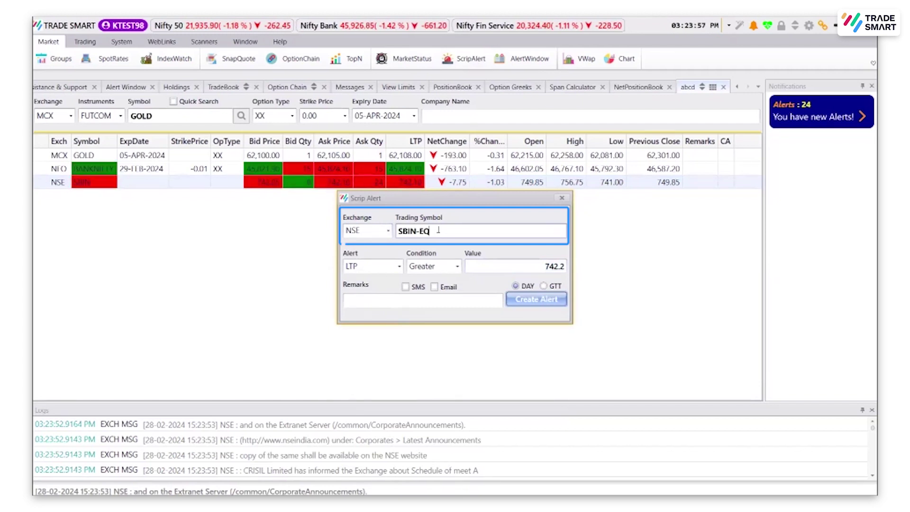
{"action": "left_click", "coordinate": [406, 287]}
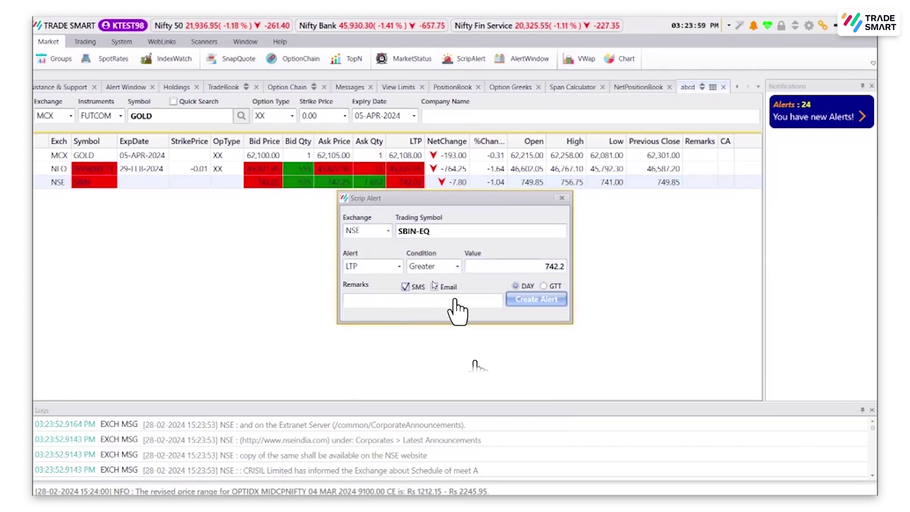
{"action": "left_click", "coordinate": [434, 287]}
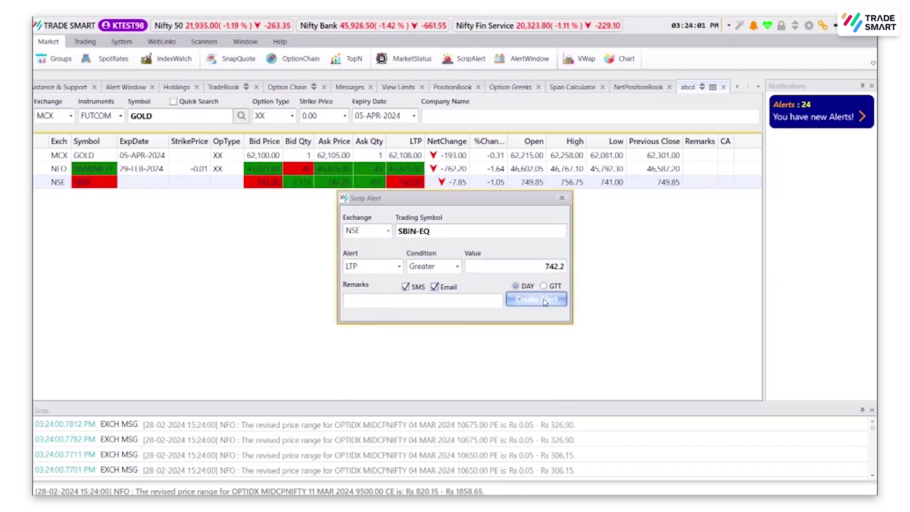
{"action": "left_click", "coordinate": [564, 199]}
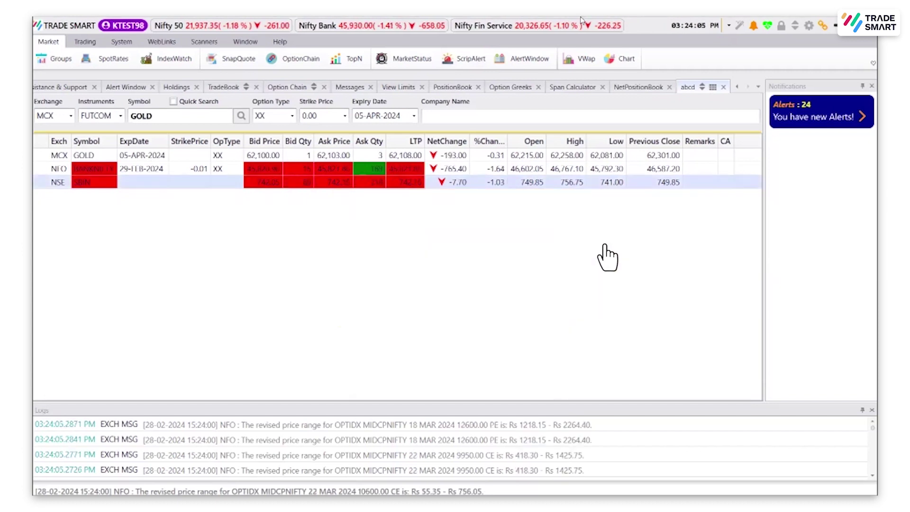
{"action": "left_click", "coordinate": [539, 67]}
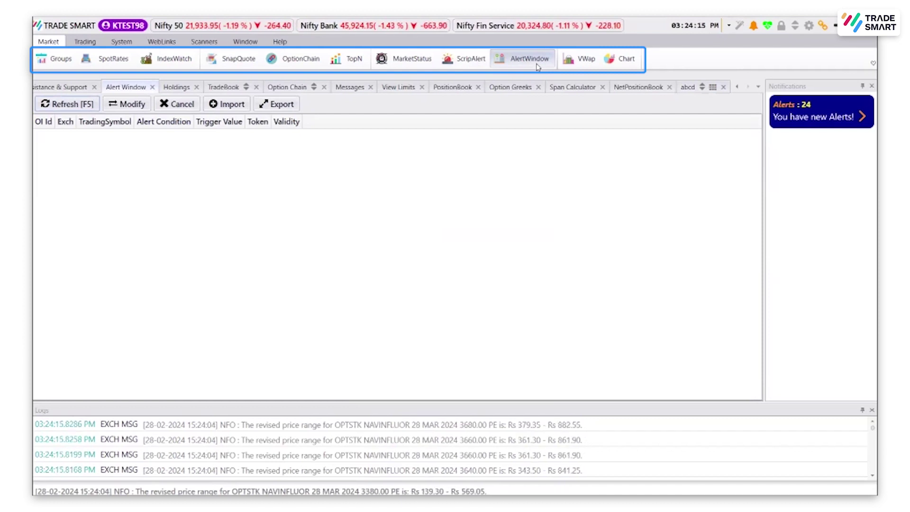
Step: Load the 1-minute VWap statistics for NSE SBIN-EQ, then recheck the exchange list
{"action": "left_click", "coordinate": [582, 61]}
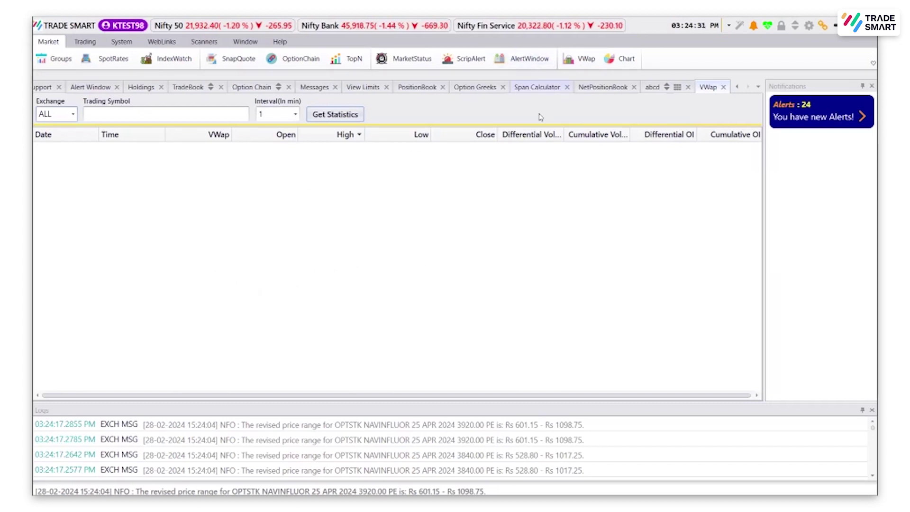
{"action": "left_click", "coordinate": [61, 116]}
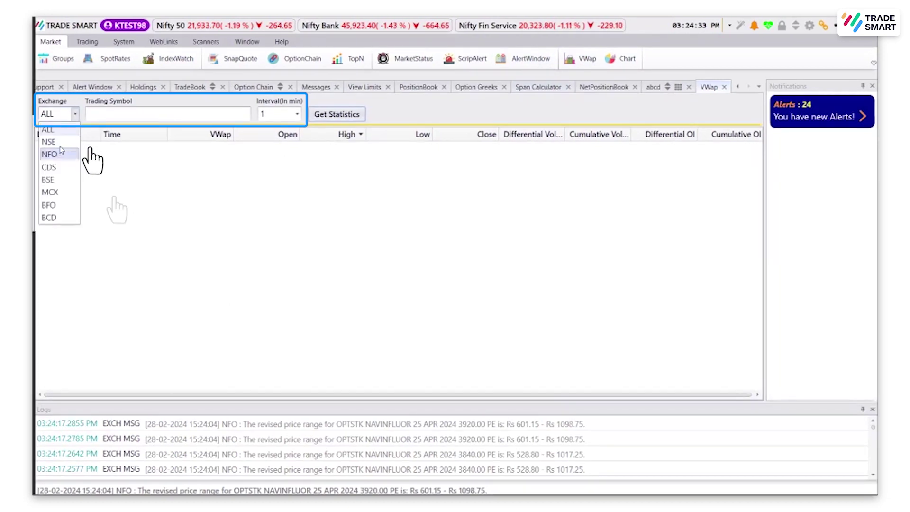
{"action": "left_click", "coordinate": [48, 141]}
{"action": "left_click", "coordinate": [155, 114]}
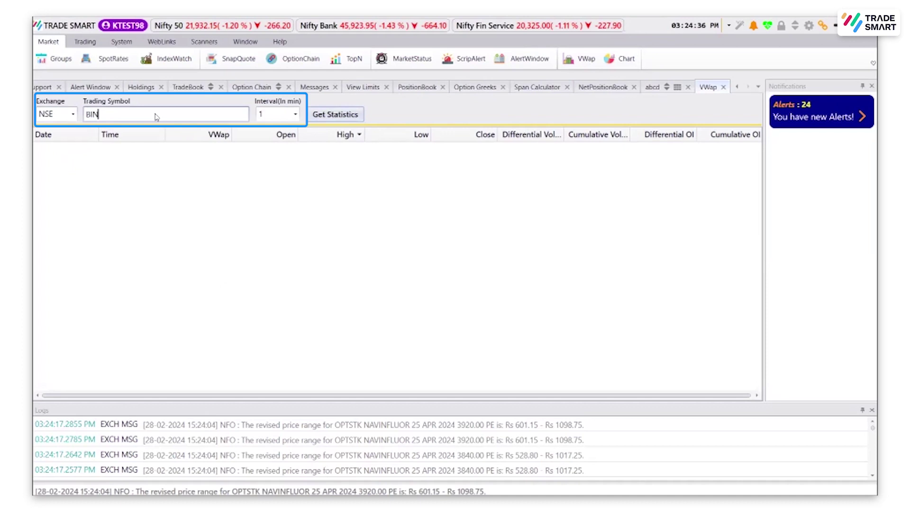
{"action": "key", "text": "BackSpace"}
{"action": "key", "text": "BackSpace"}
{"action": "type", "text": "BIN"}
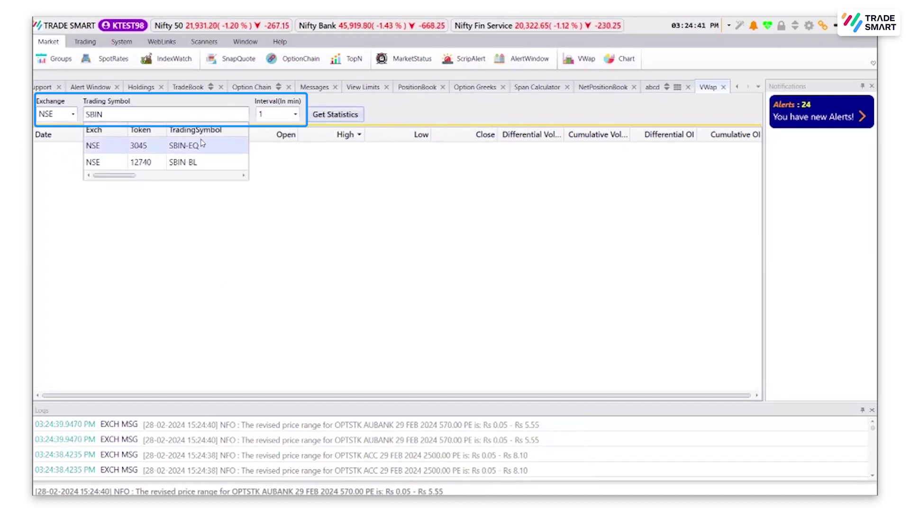
{"action": "left_click", "coordinate": [205, 147]}
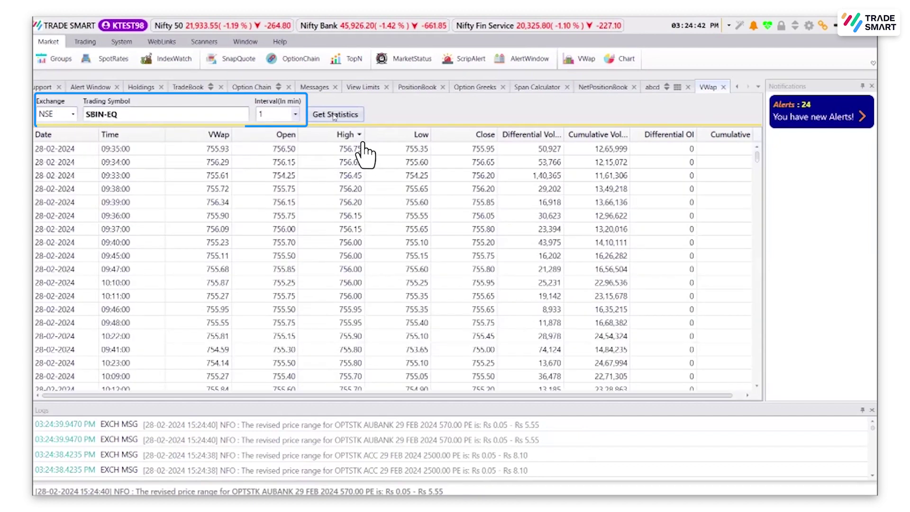
{"action": "left_click", "coordinate": [332, 116]}
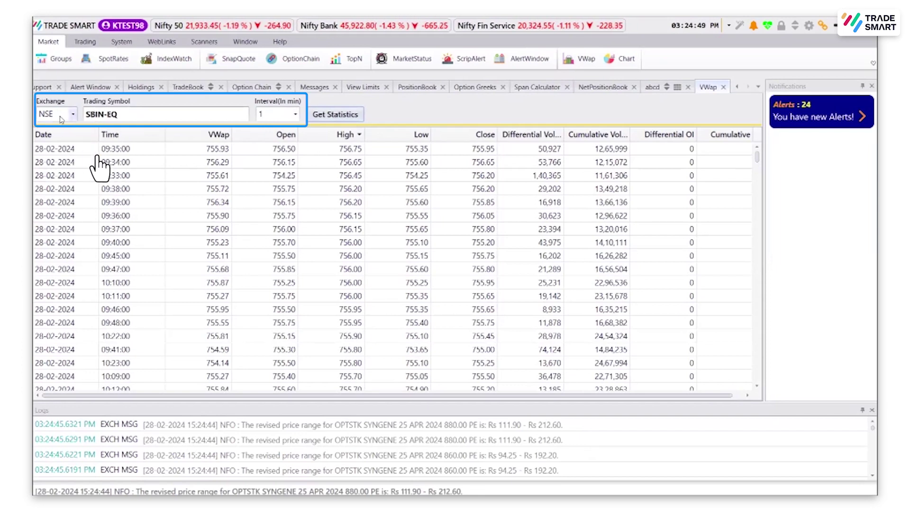
{"action": "left_click", "coordinate": [61, 118]}
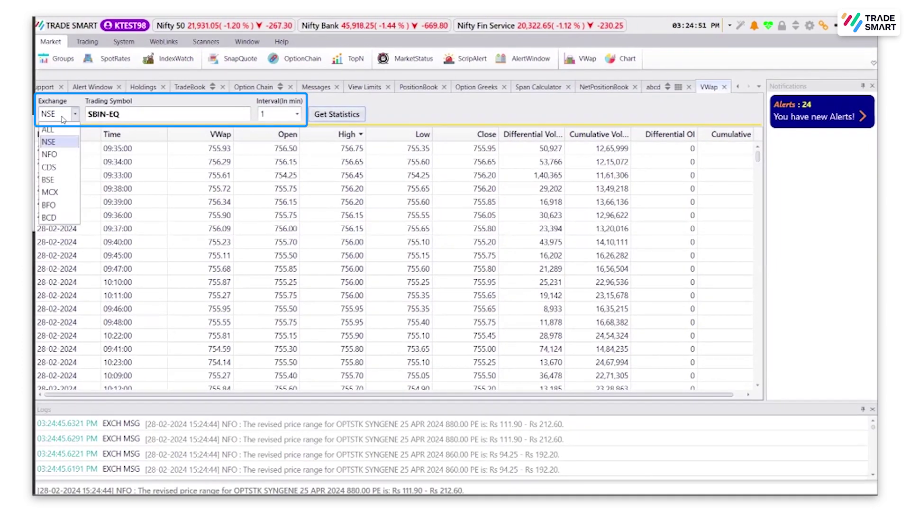
{"action": "mouse_move", "coordinate": [135, 121]}
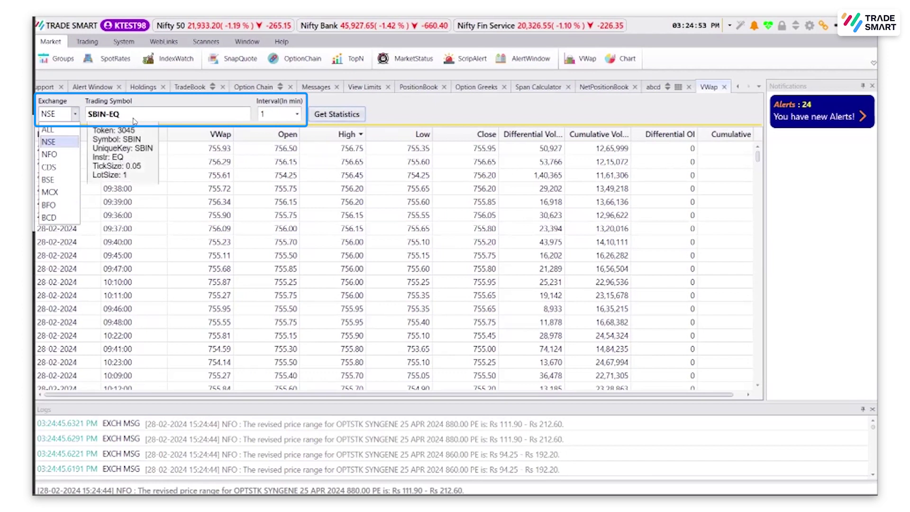